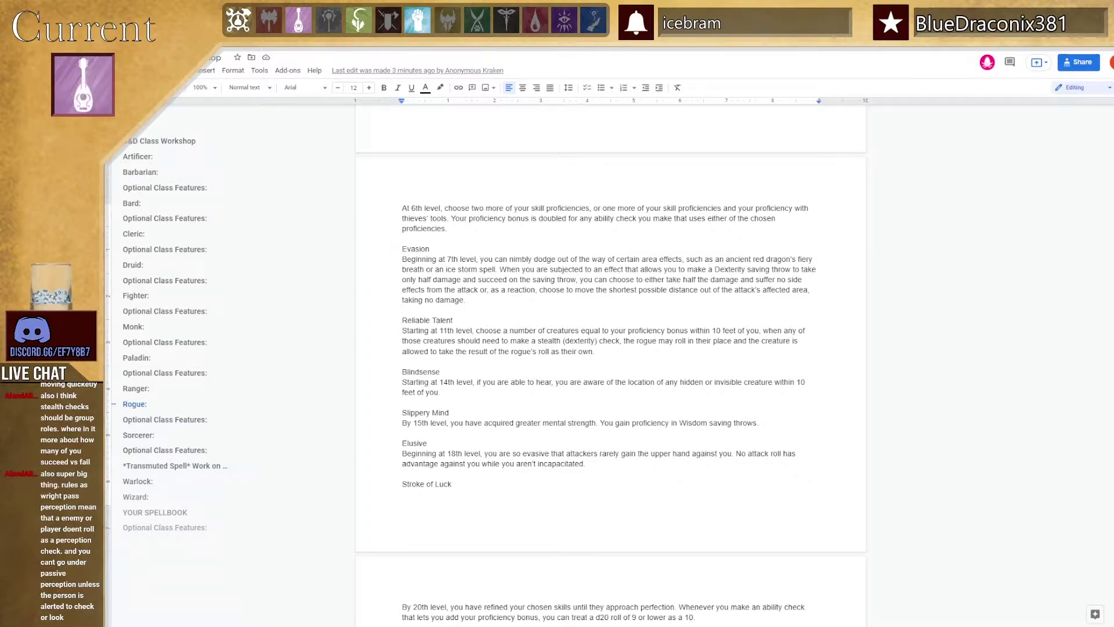
Go to the Bard section and review its class table and the Bardic Inspiration feature.
click(131, 203)
scroll(364, 379, down, 4)
scroll(364, 378, down, 5)
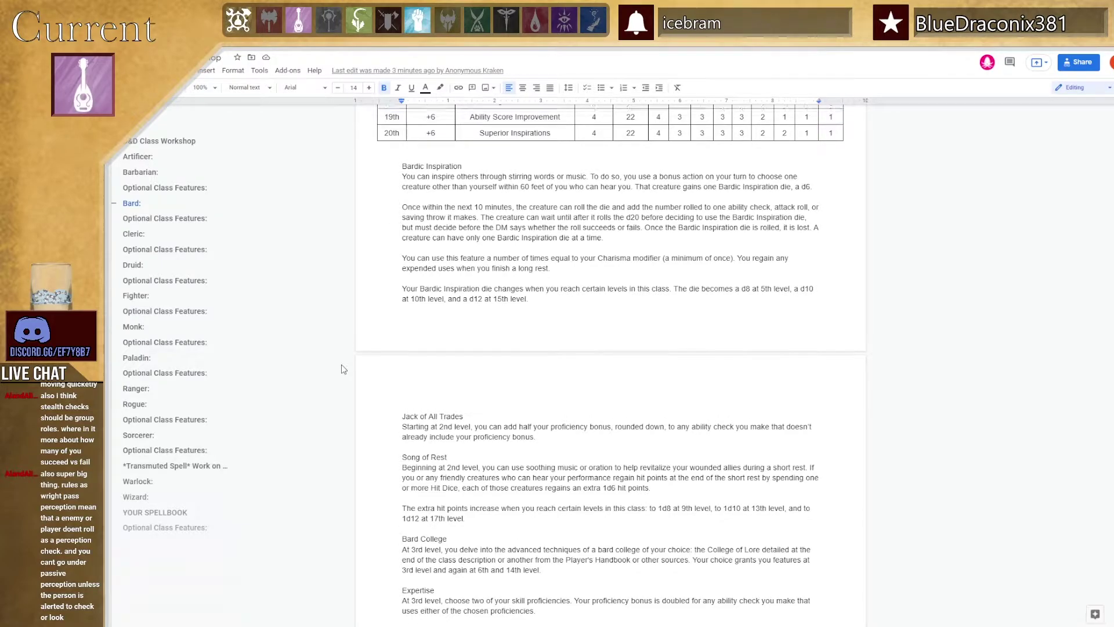
scroll(342, 369, up, 1)
scroll(342, 370, up, 5)
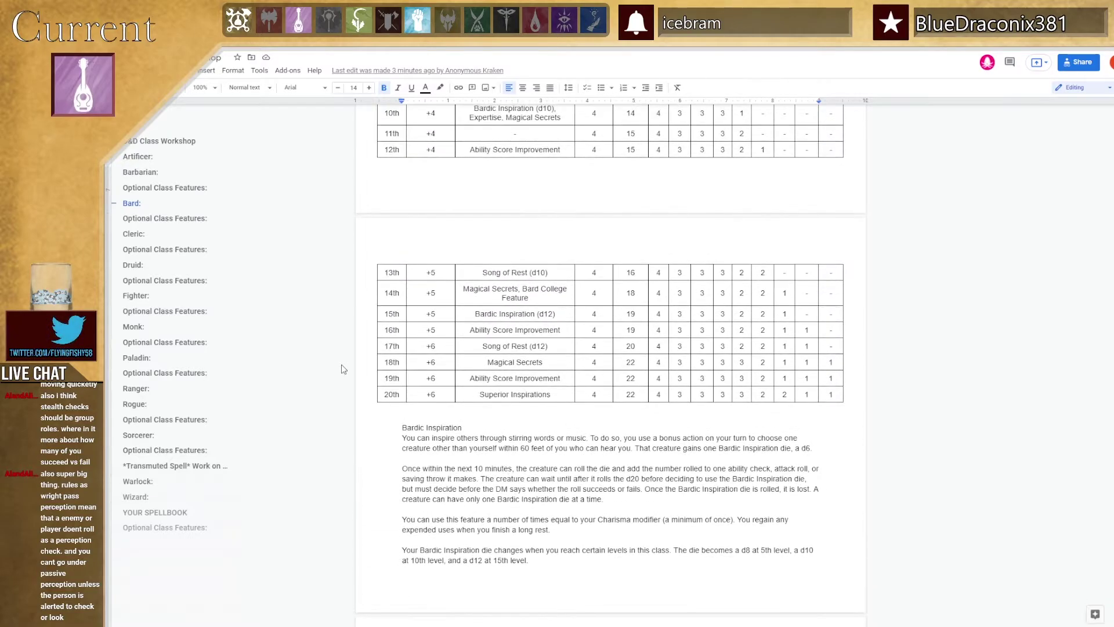
scroll(343, 369, up, 3)
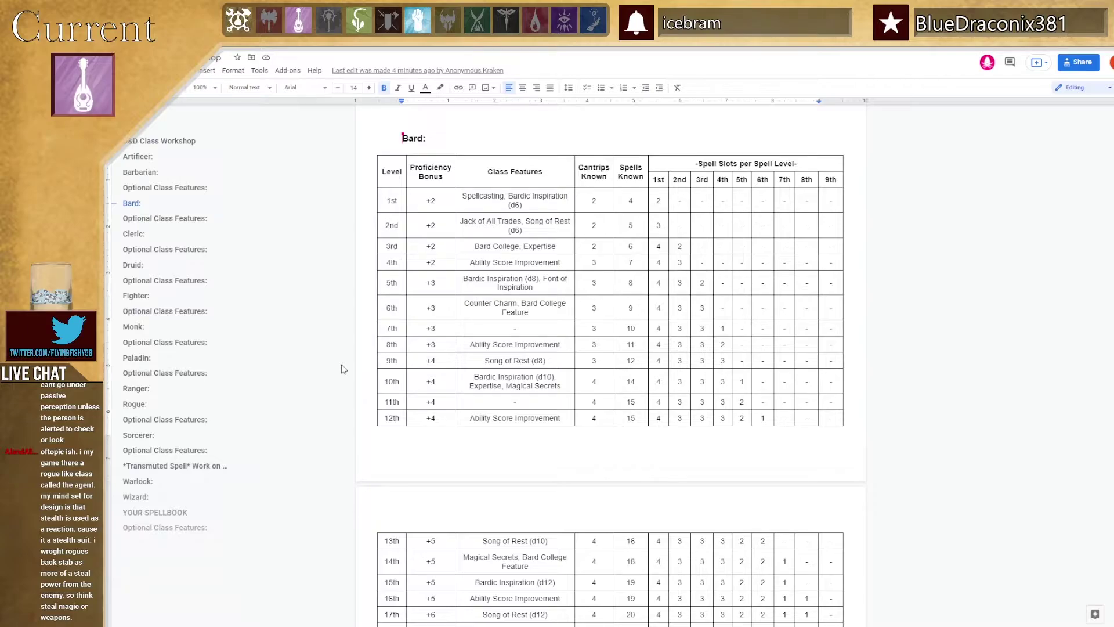
scroll(351, 360, down, 10)
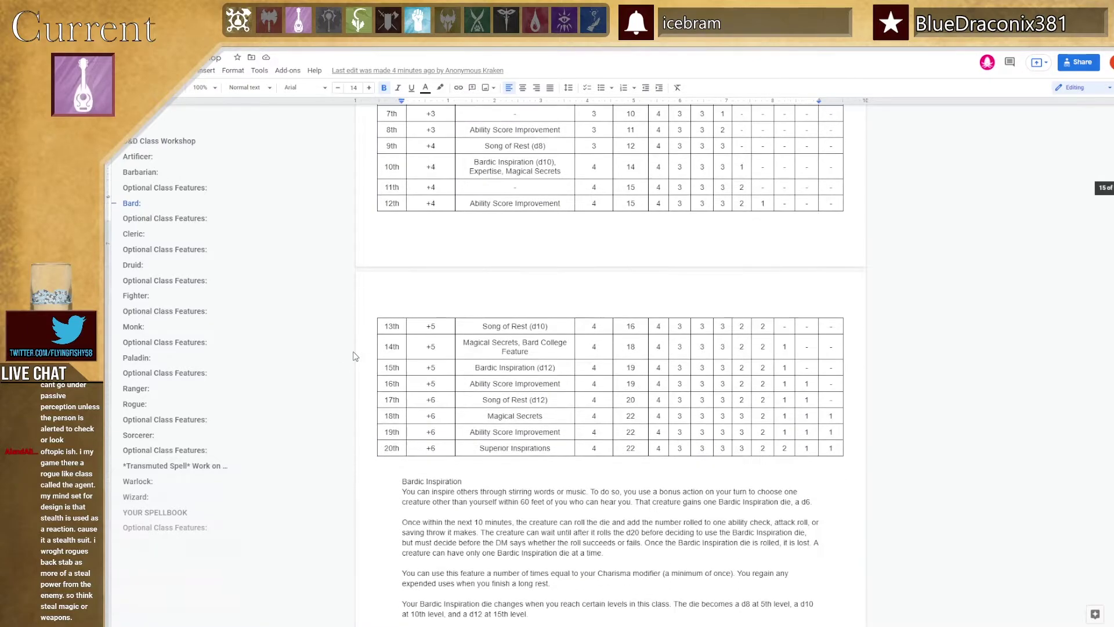
scroll(356, 356, up, 1)
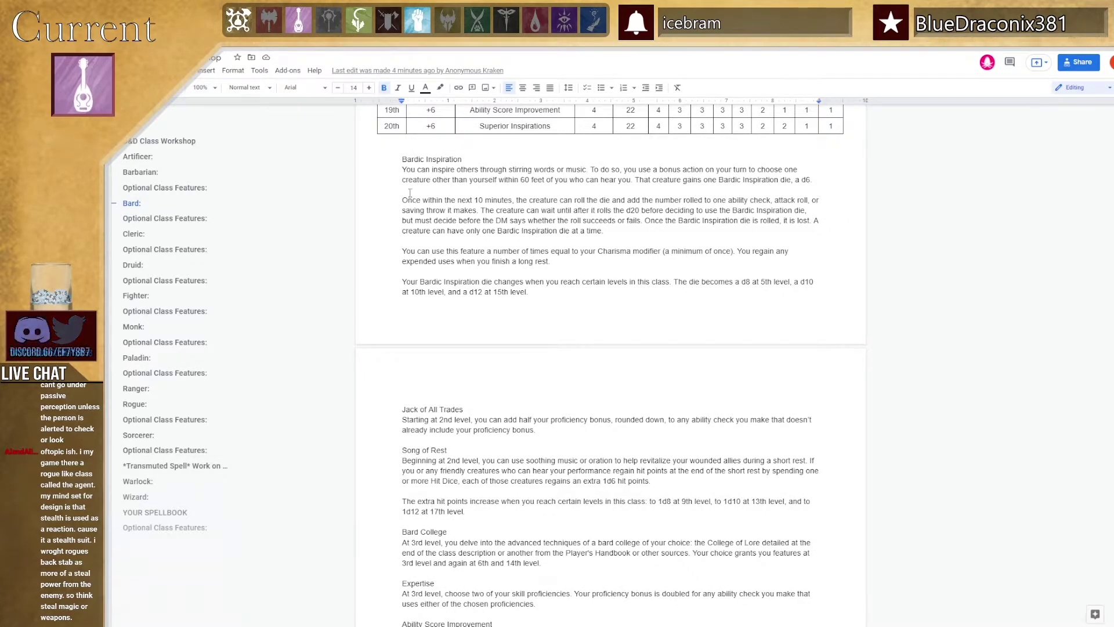
scroll(377, 291, up, 2)
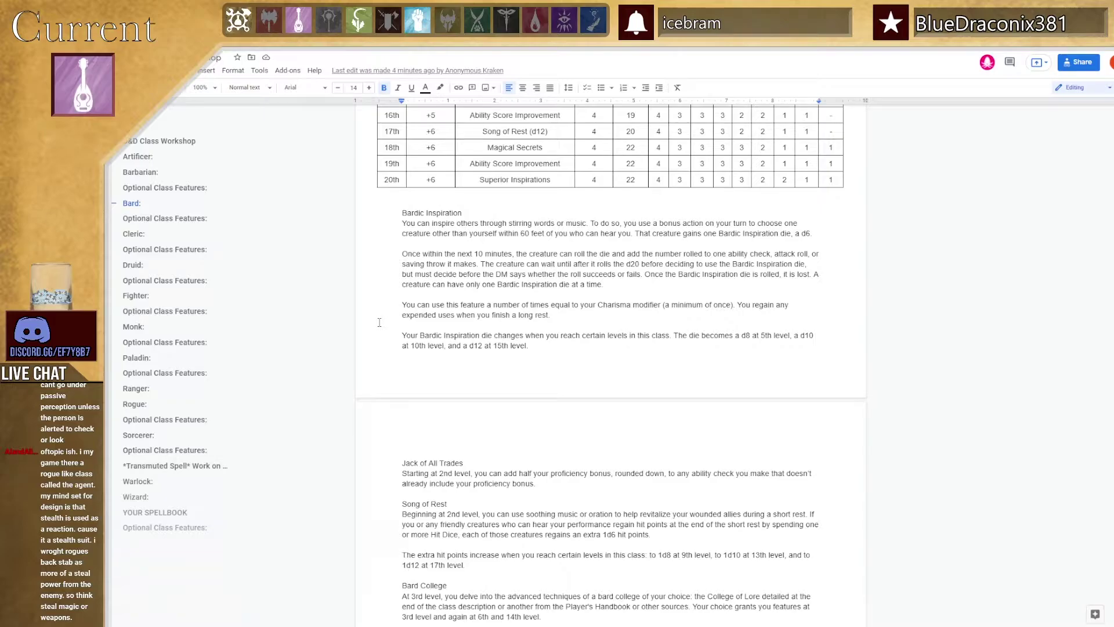
Read the Bard features from Jack of All Trades through Countercharm and Magical Secrets.
scroll(356, 353, down, 2)
scroll(356, 352, down, 1)
scroll(355, 352, down, 2)
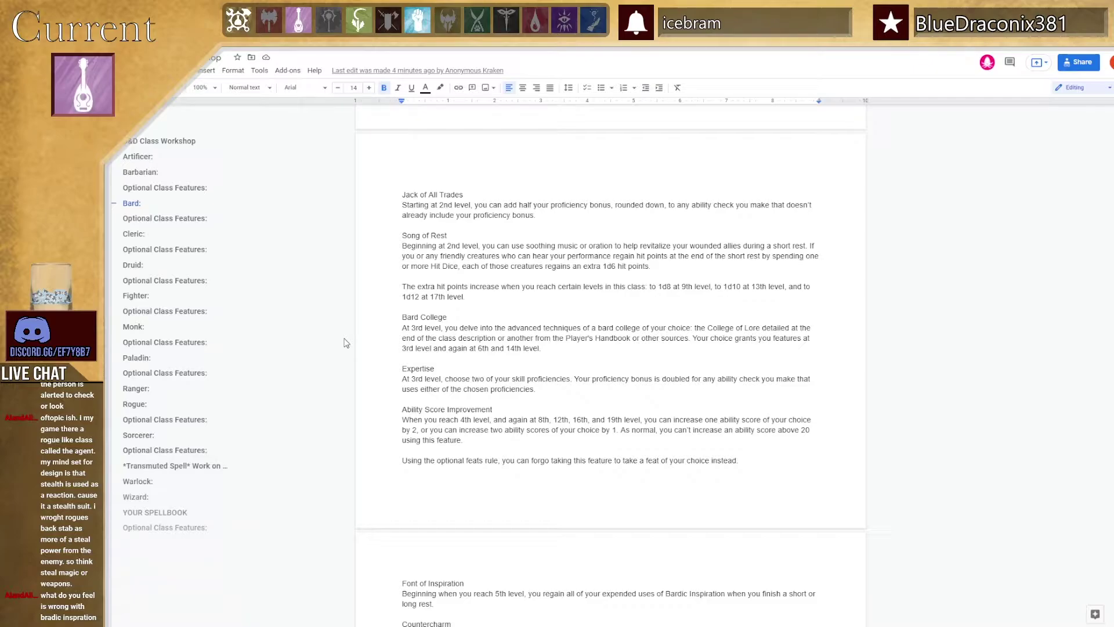
scroll(346, 342, up, 1)
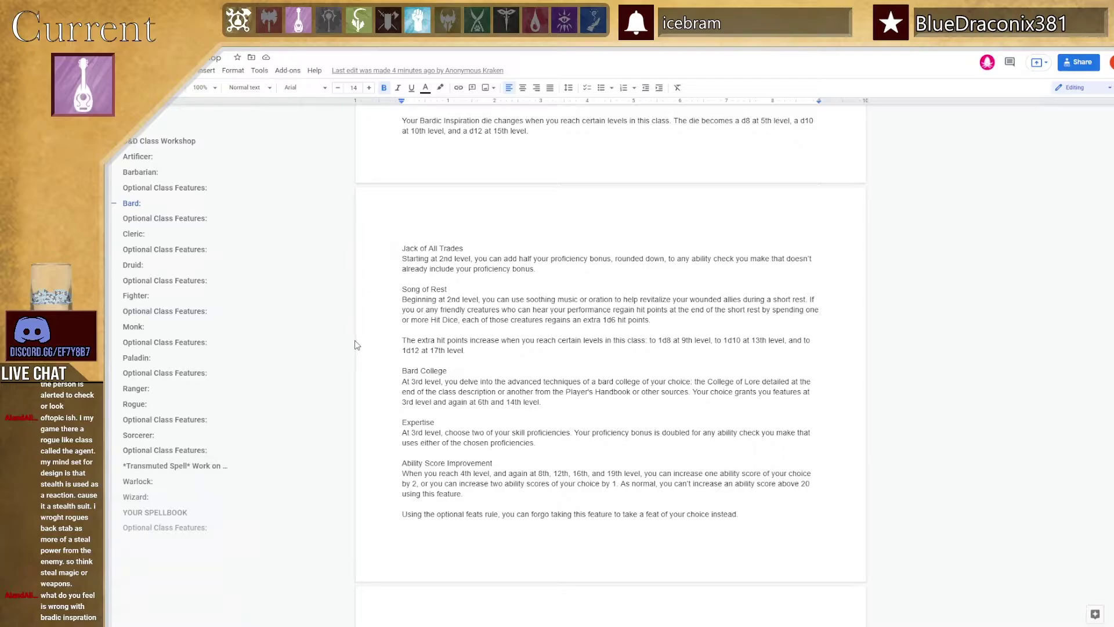
scroll(356, 345, down, 1)
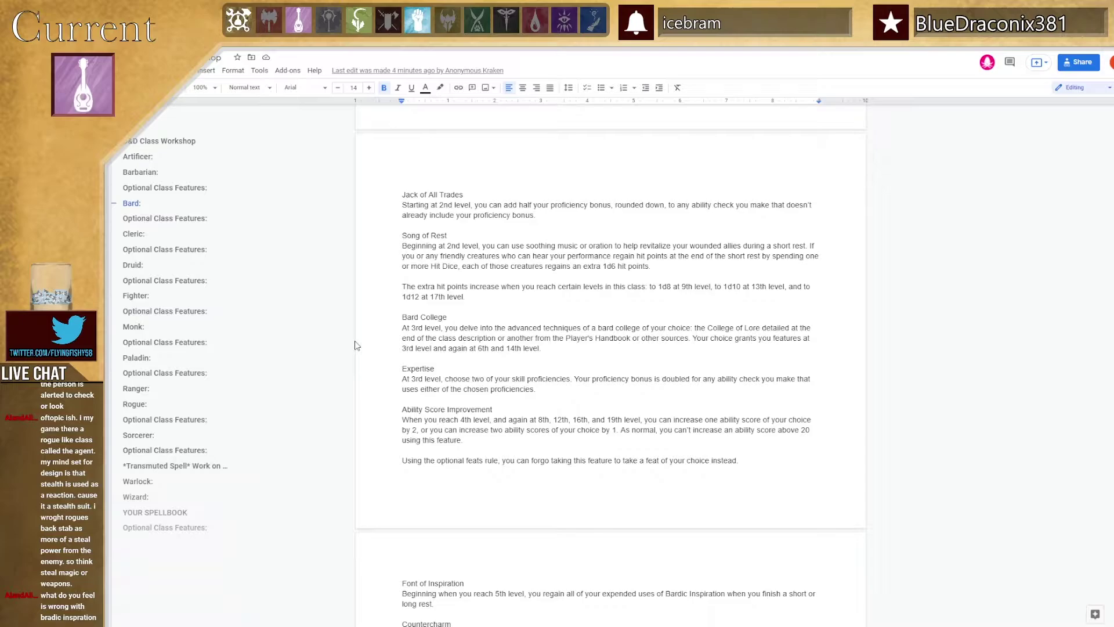
scroll(356, 345, down, 3)
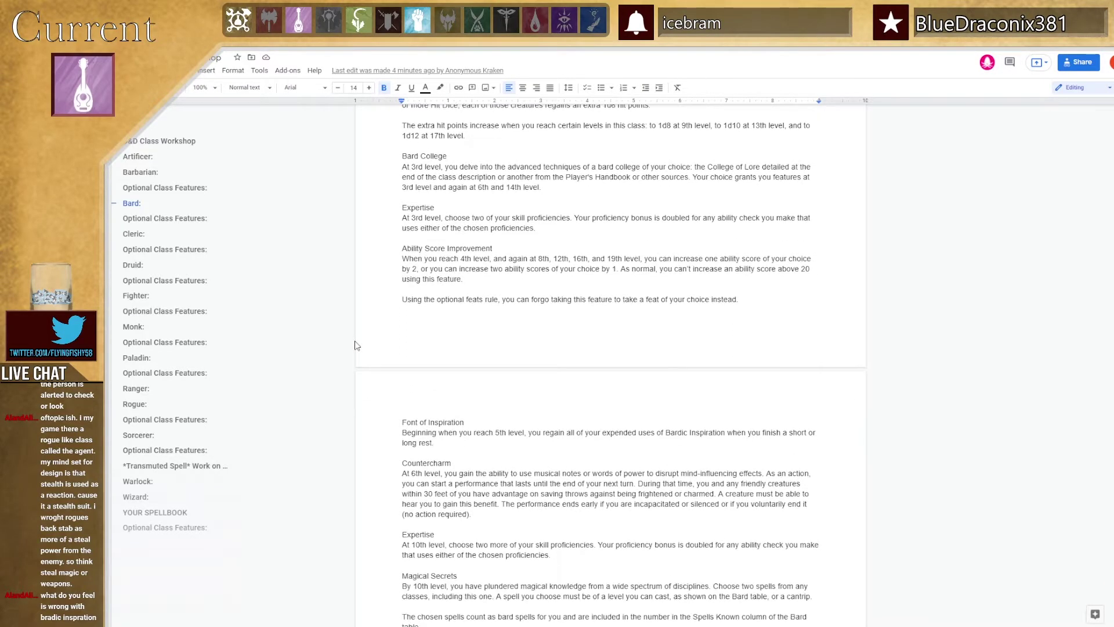
scroll(357, 346, down, 5)
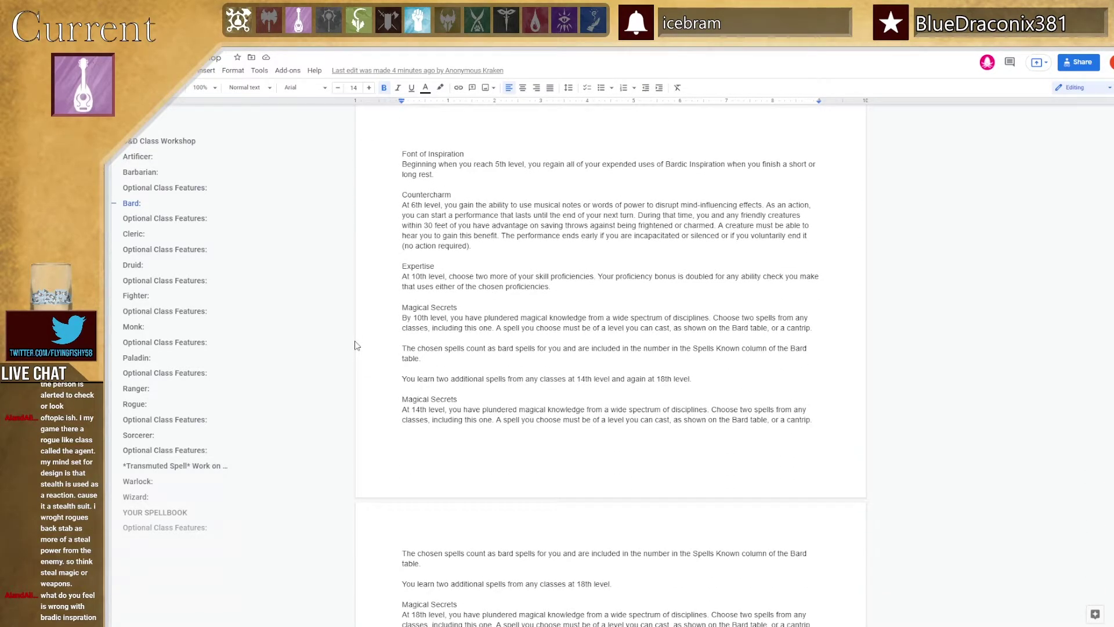
scroll(357, 346, up, 1)
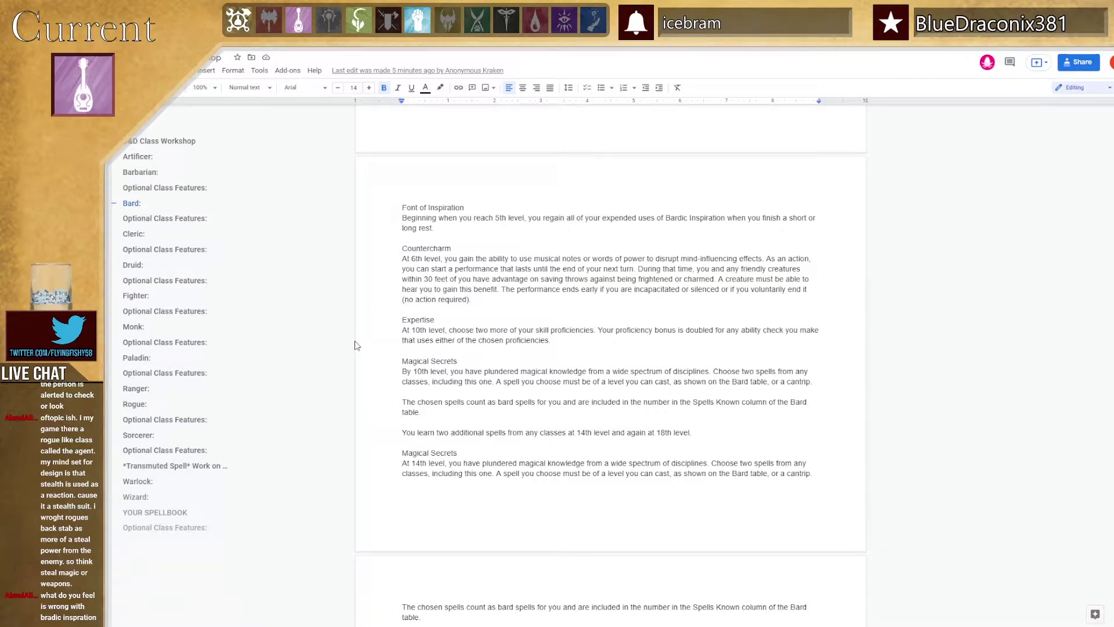
scroll(357, 345, up, 1)
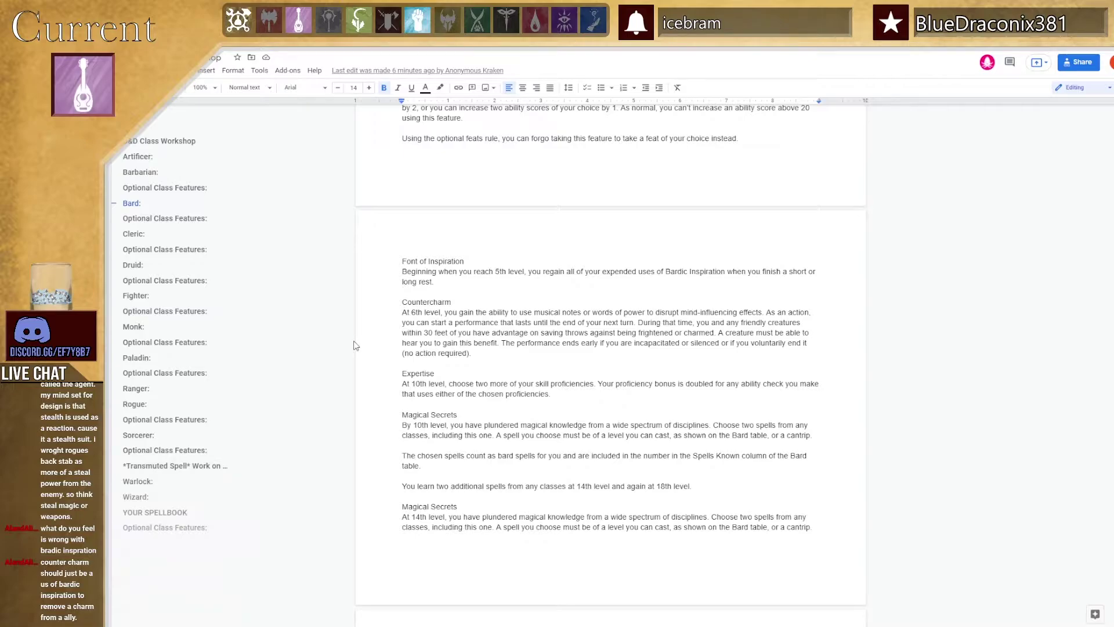
scroll(356, 345, up, 1)
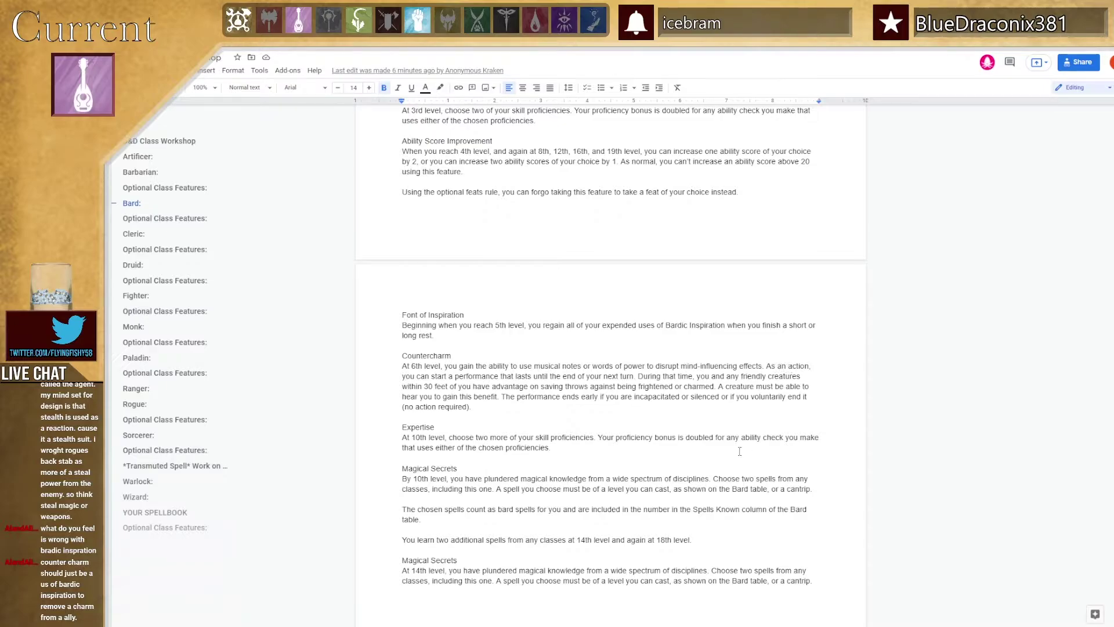
Recheck the Bard feature descriptions from Bardic Inspiration through Superior Inspiration and the optional class features.
scroll(444, 435, down, 1)
scroll(444, 435, up, 8)
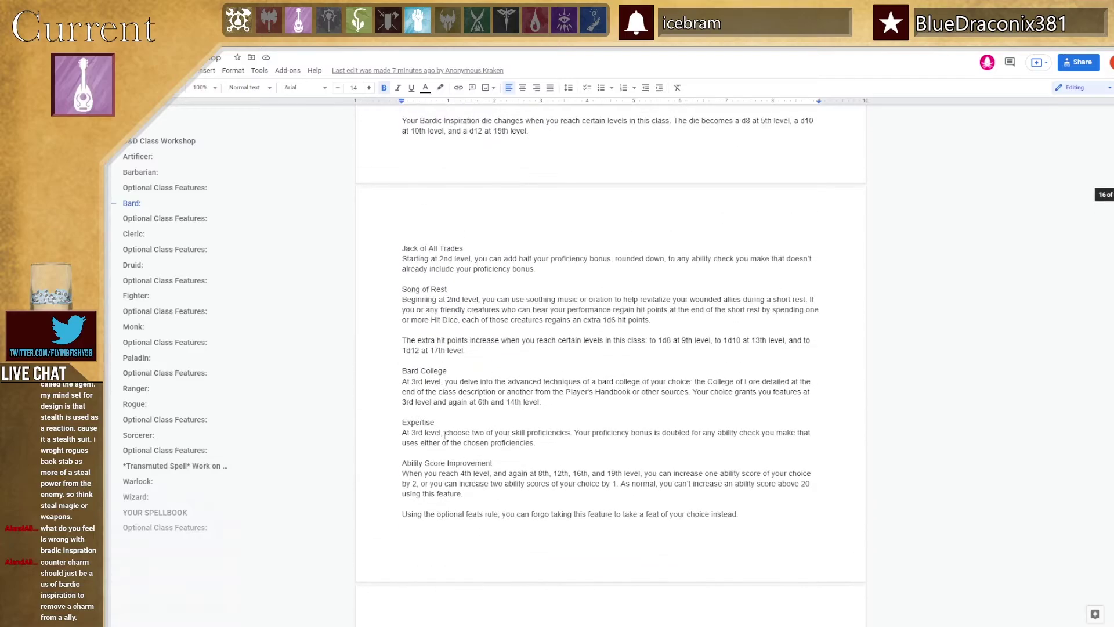
scroll(445, 435, up, 2)
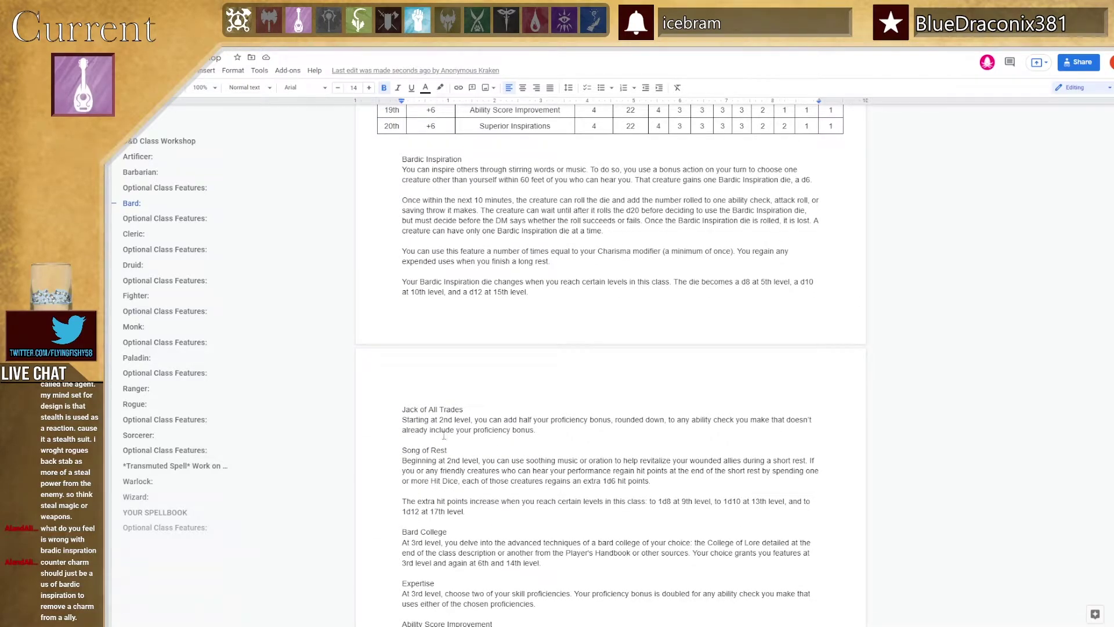
scroll(440, 431, down, 9)
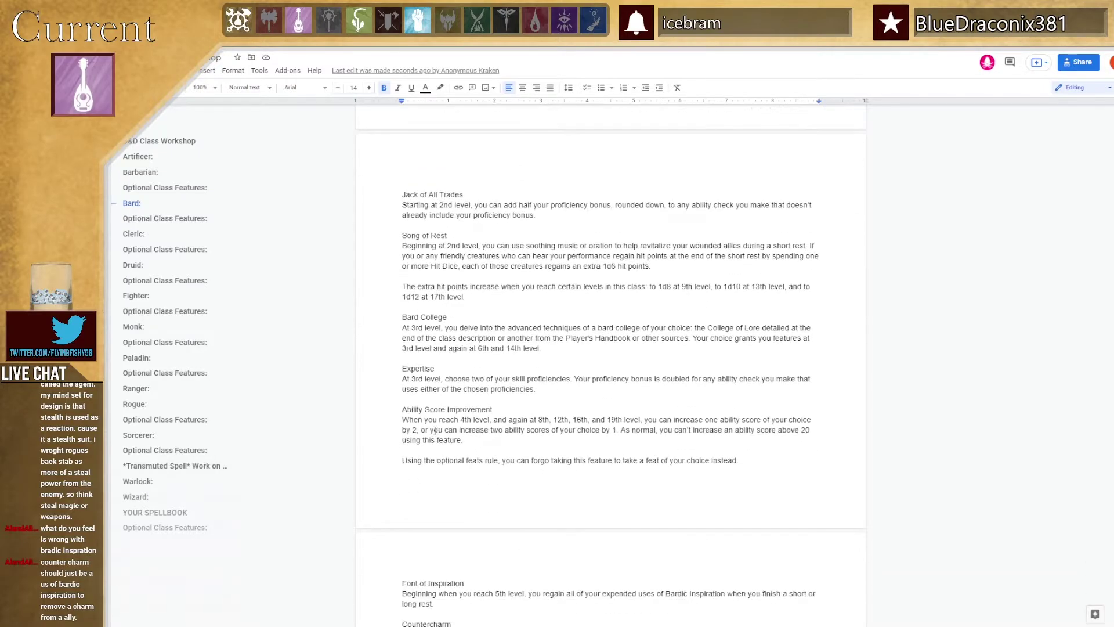
scroll(398, 422, down, 2)
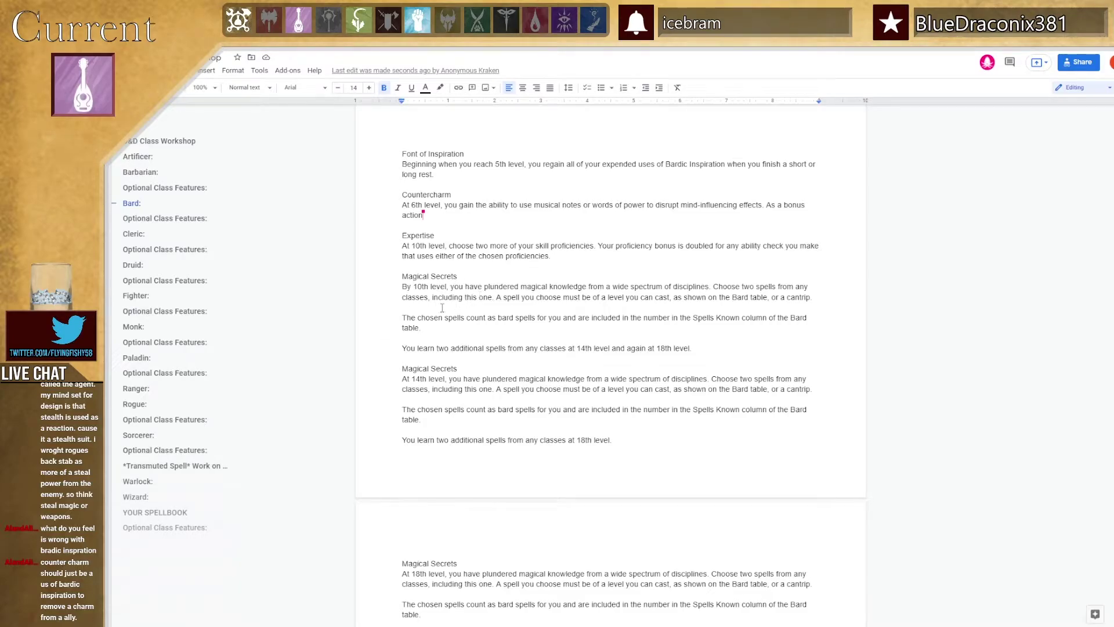
scroll(442, 331, down, 3)
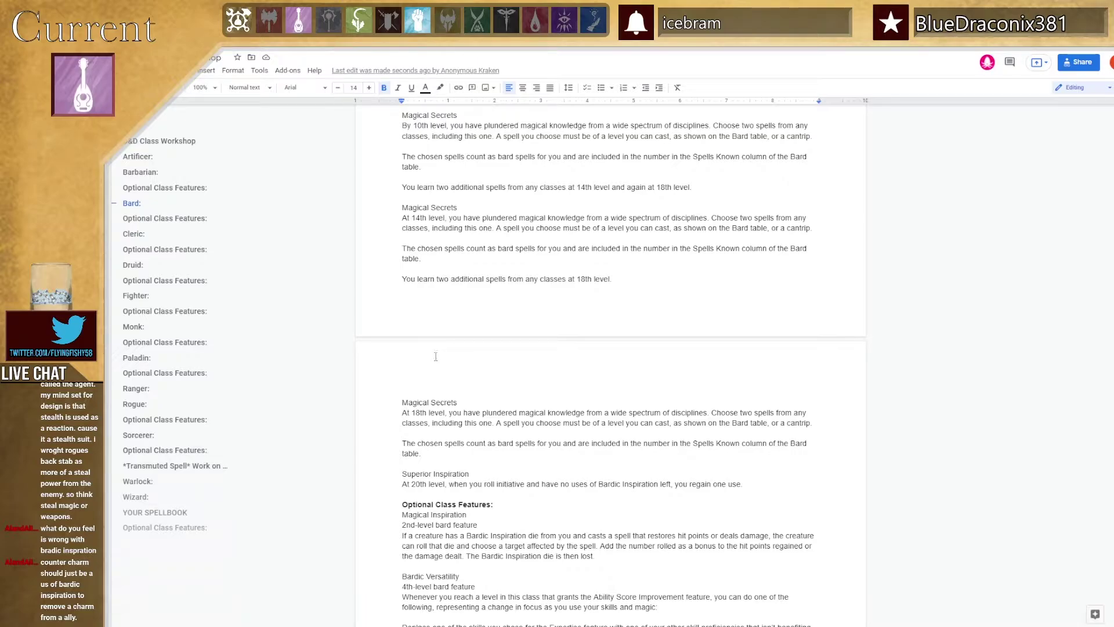
scroll(471, 437, down, 1)
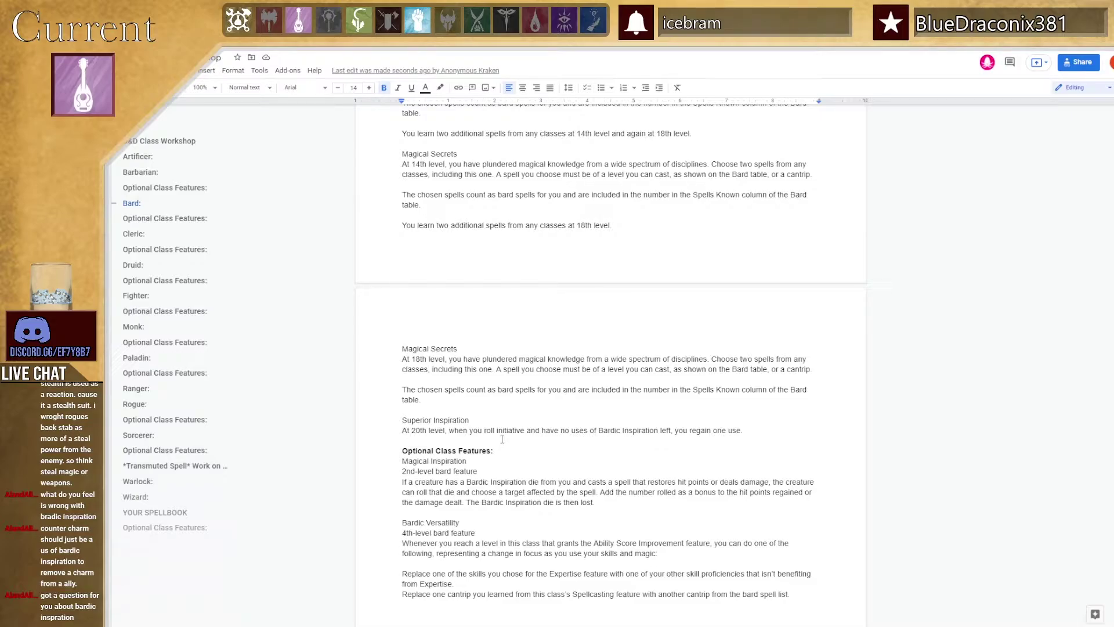
scroll(502, 439, up, 5)
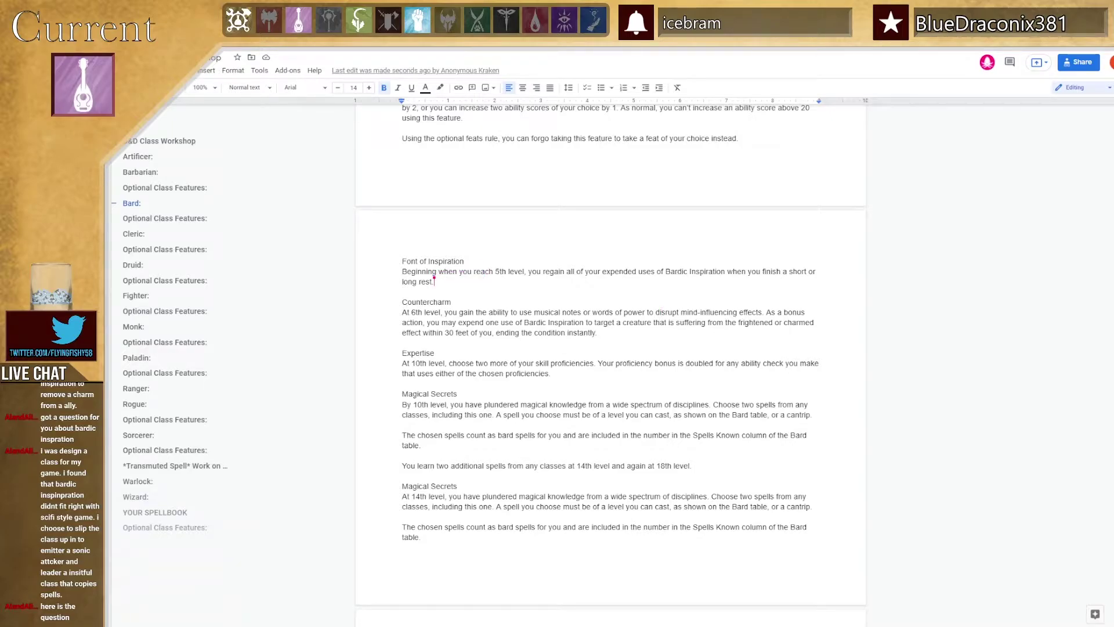
Rewrite Superior Inspiration as "At 20th level, if you are the target of your Bardic Inspiration feature you do not expend a use of your Bardic Inspiration die.".
scroll(610, 358, down, 6)
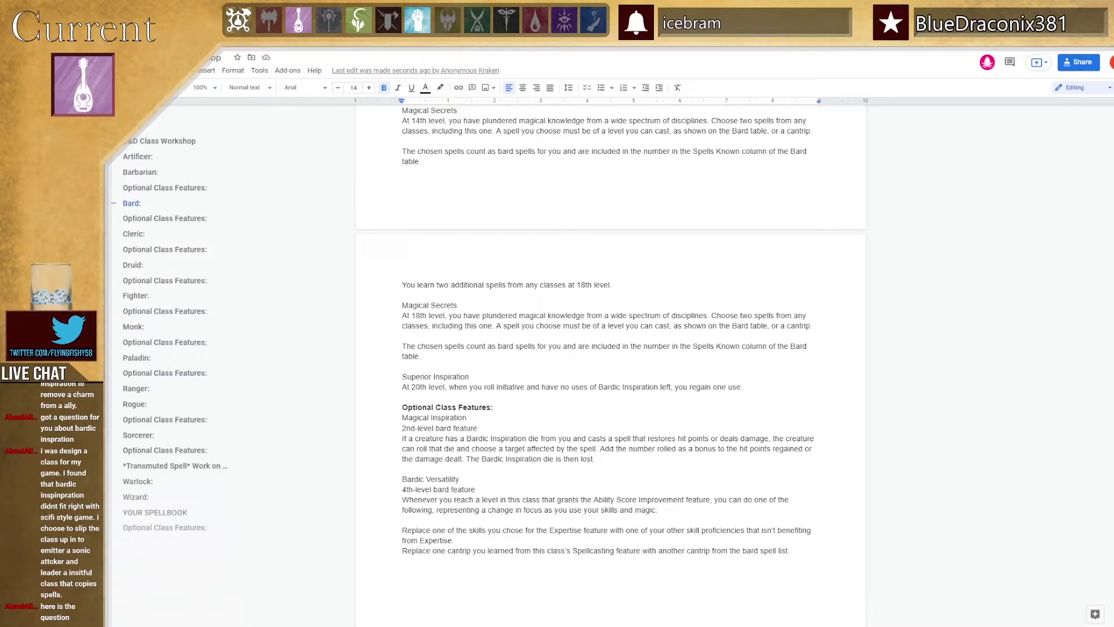
drag(743, 387, 400, 385)
key(BackSpace)
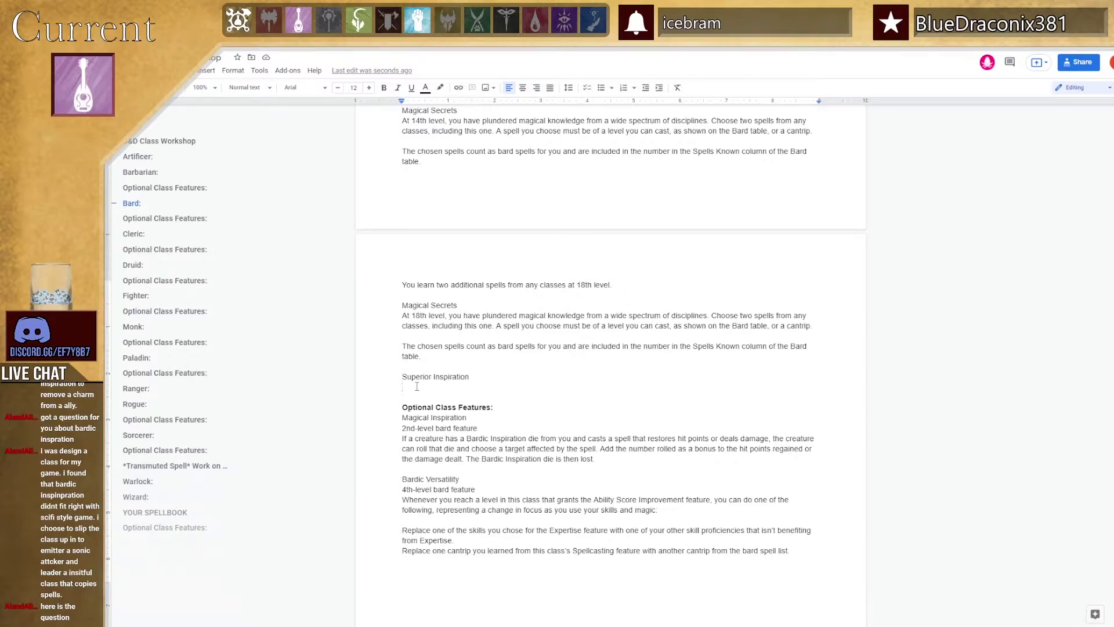
text(At 20th level, if you are the target of your)
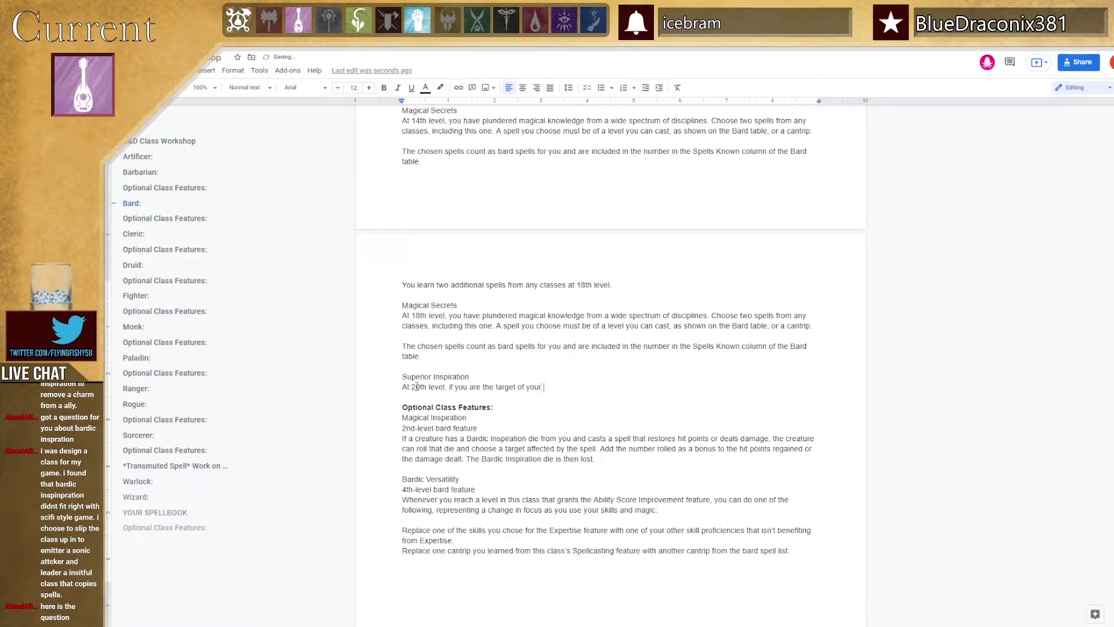
text( Bardic Inspiration feature you do not exp)
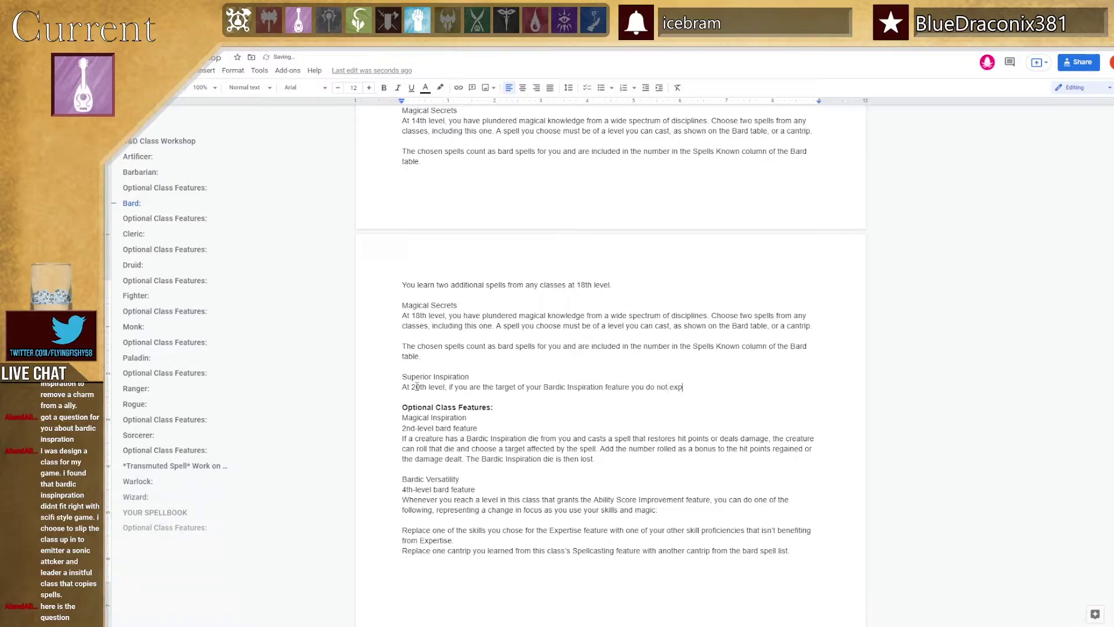
text(ende a use of your Bardic Inspiration die)
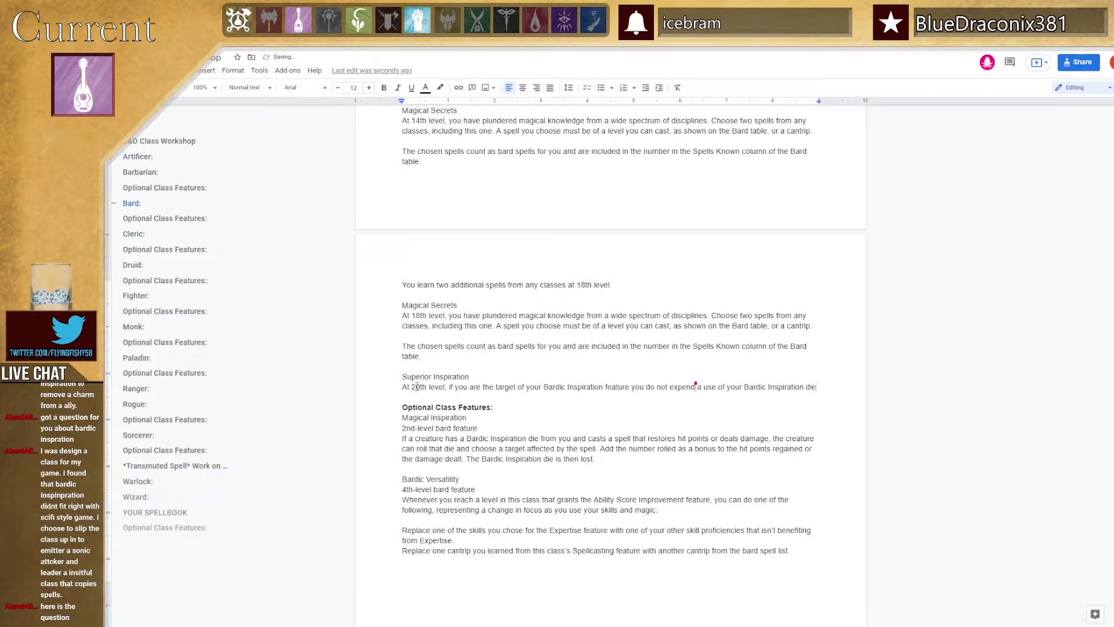
text(.)
scroll(422, 354, down, 3)
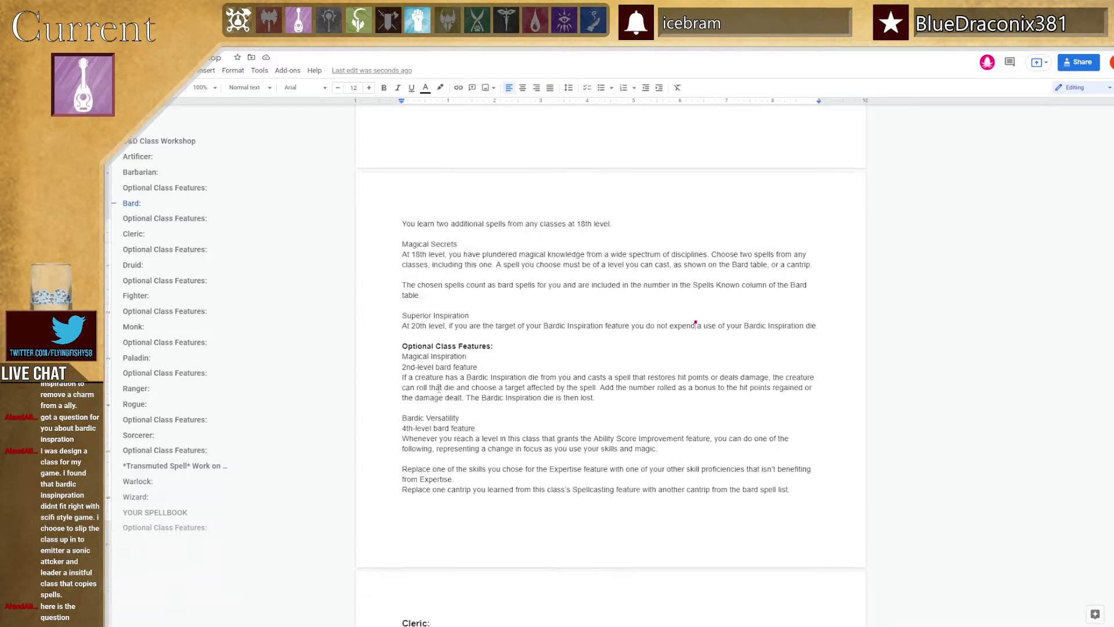
text(.)
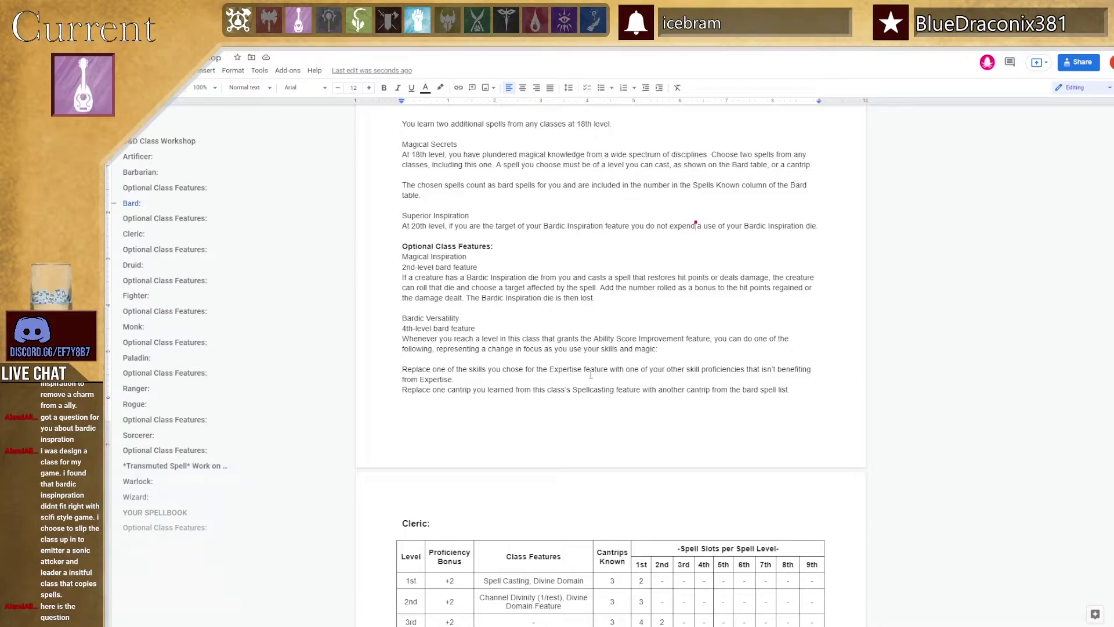
Go to the Druid section and examine its class table, Druidic, Wild Shape and the Beast Shapes table.
scroll(660, 383, up, 2)
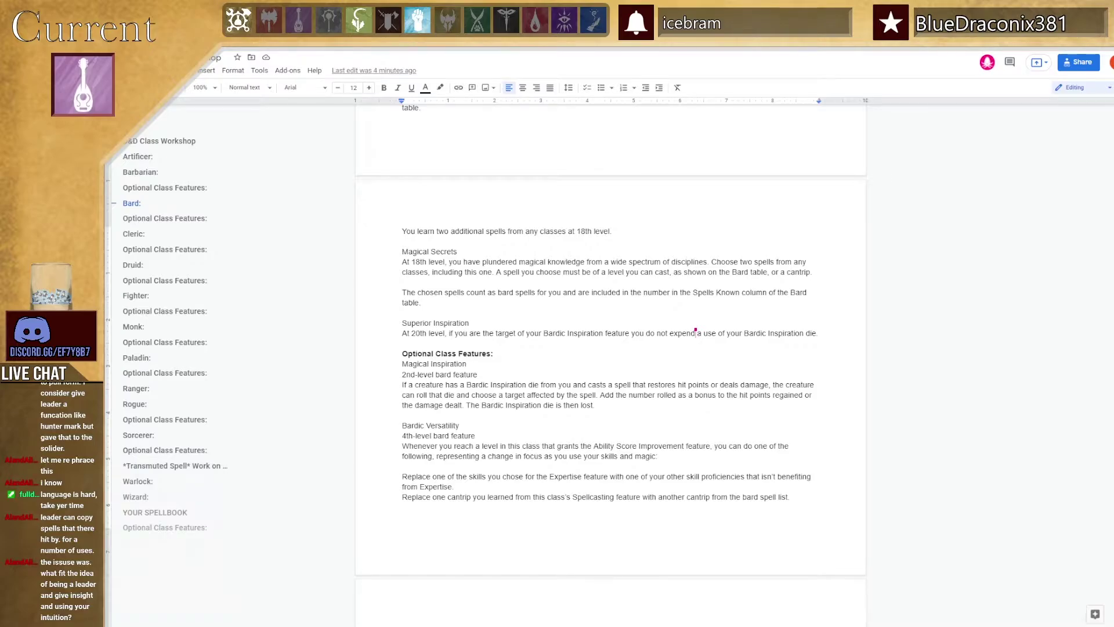
click(221, 266)
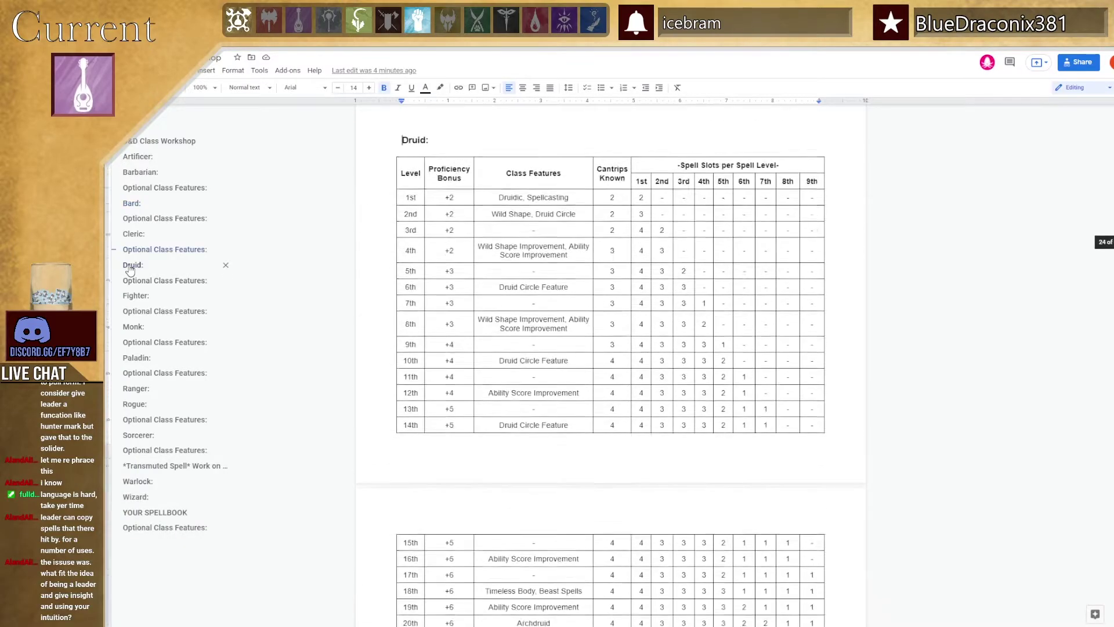
scroll(459, 322, down, 6)
scroll(459, 322, down, 8)
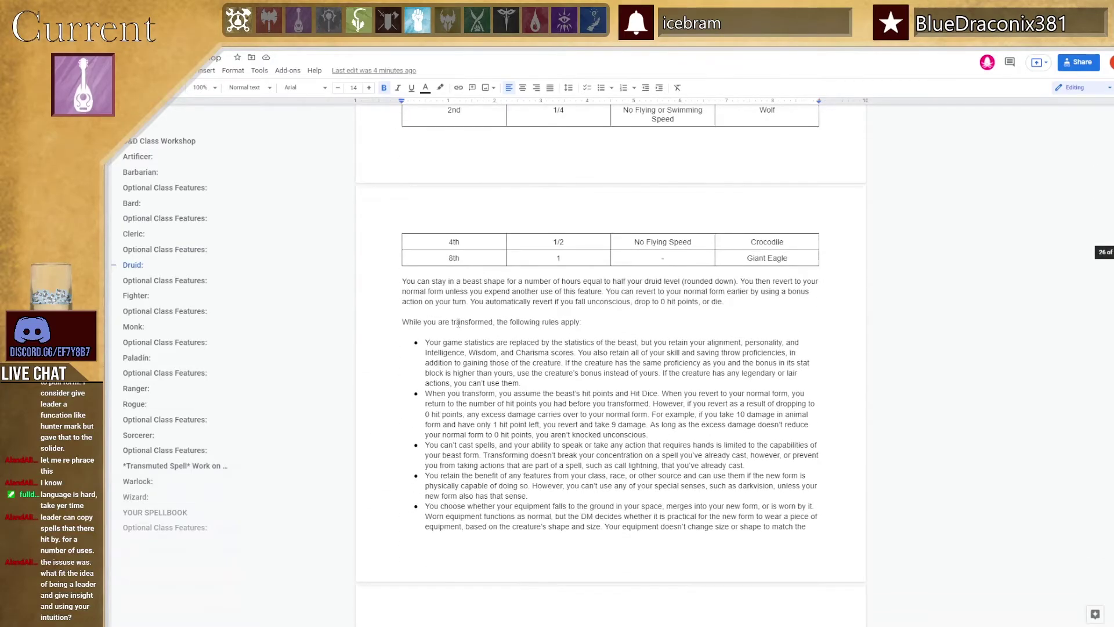
scroll(459, 322, up, 5)
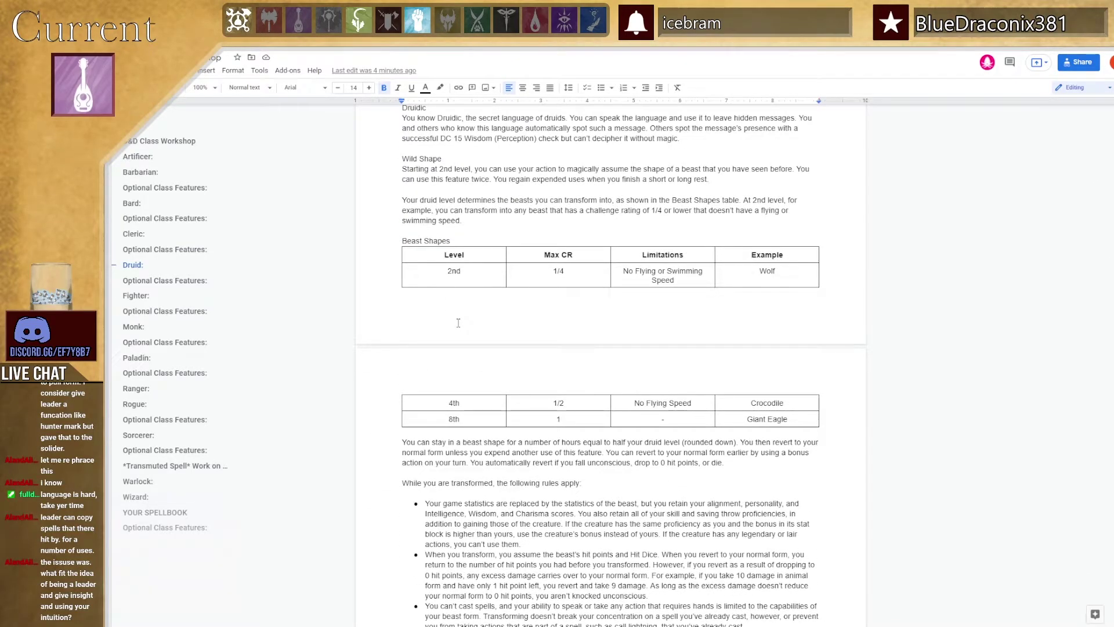
scroll(459, 323, down, 2)
scroll(464, 308, up, 4)
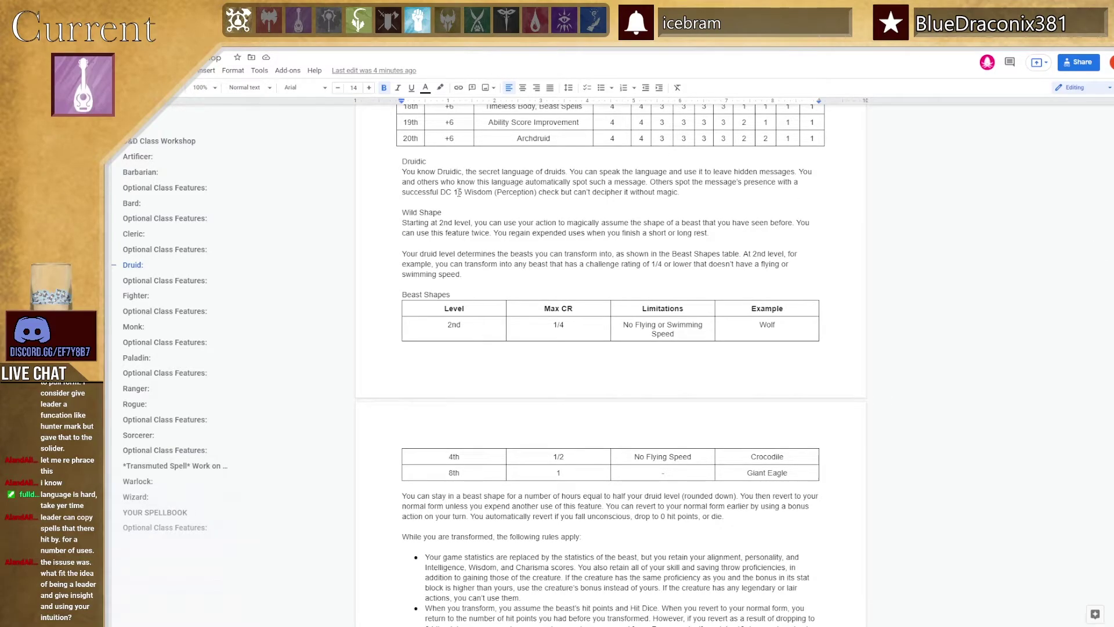
scroll(459, 198, up, 5)
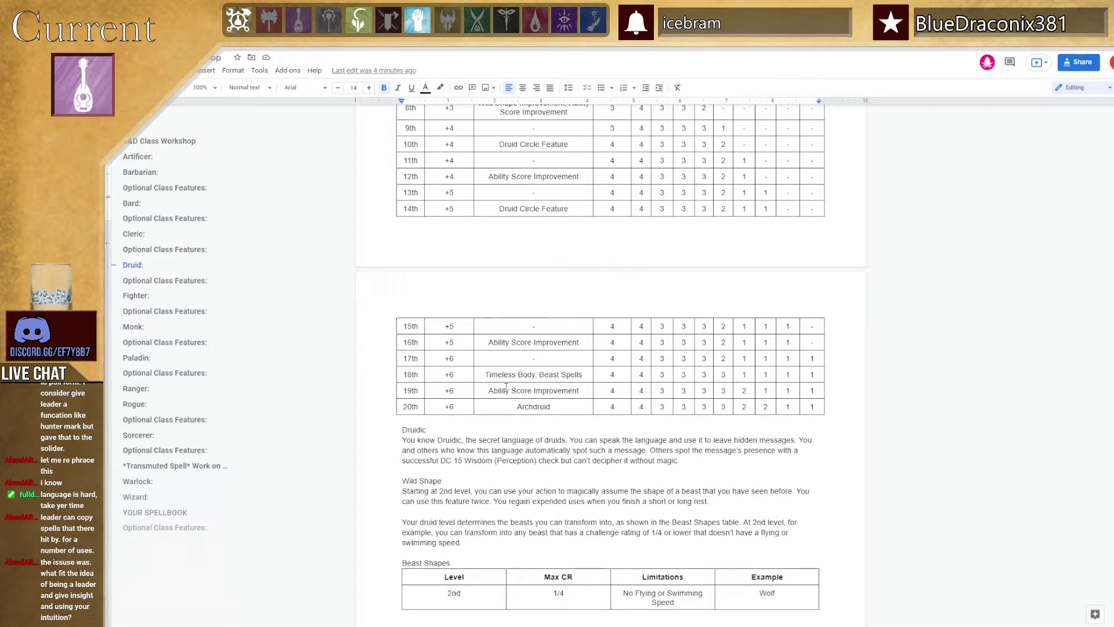
scroll(507, 393, down, 5)
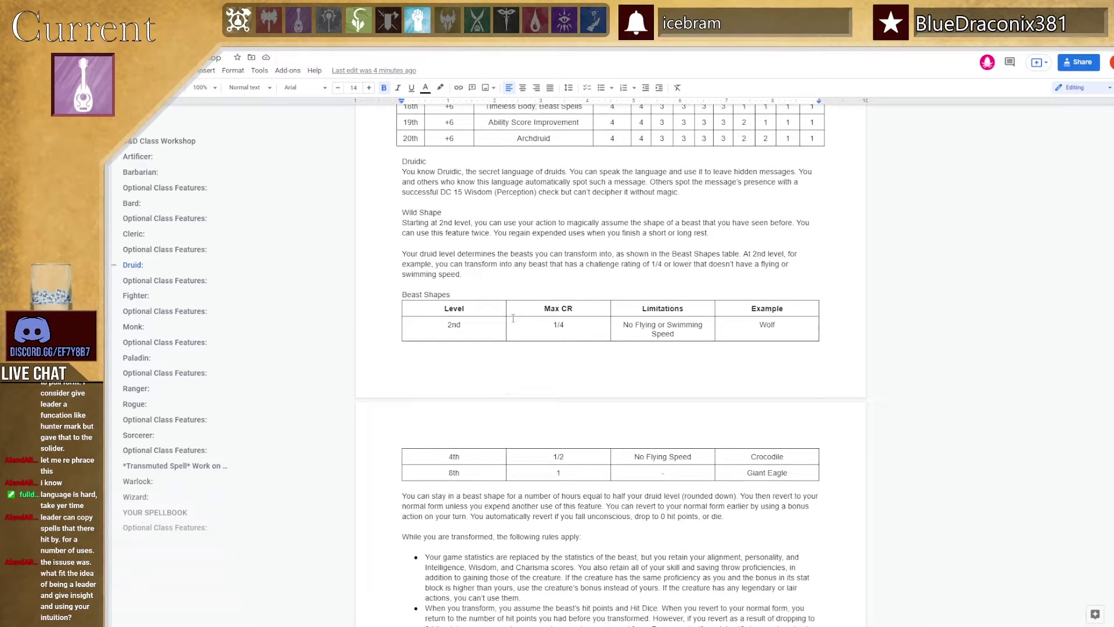
Read the Druid features from the Wild Shape transformation rules through Druid Circle, Timeless Body, Beast Spells and Archdruid.
scroll(520, 451, down, 15)
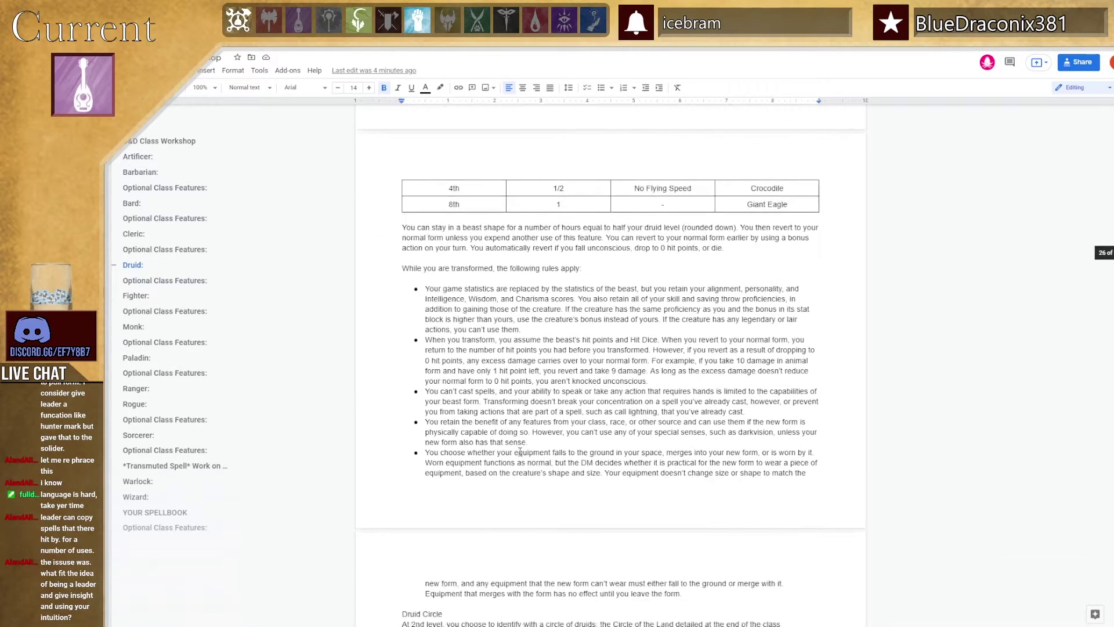
scroll(520, 452, down, 4)
scroll(520, 452, up, 18)
scroll(520, 452, down, 3)
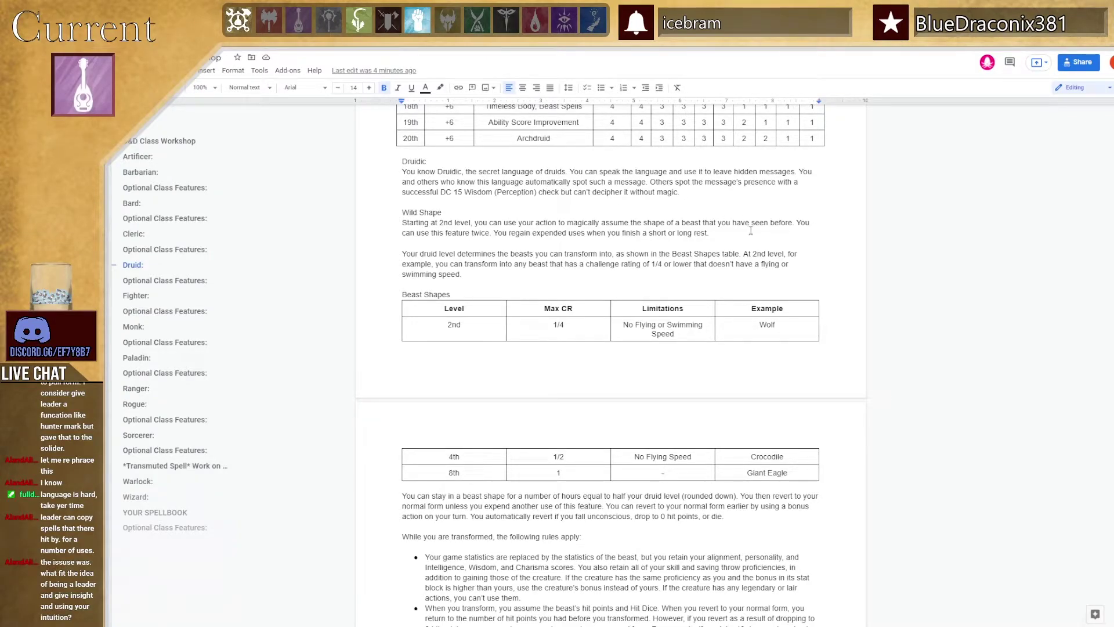
scroll(705, 244, down, 1)
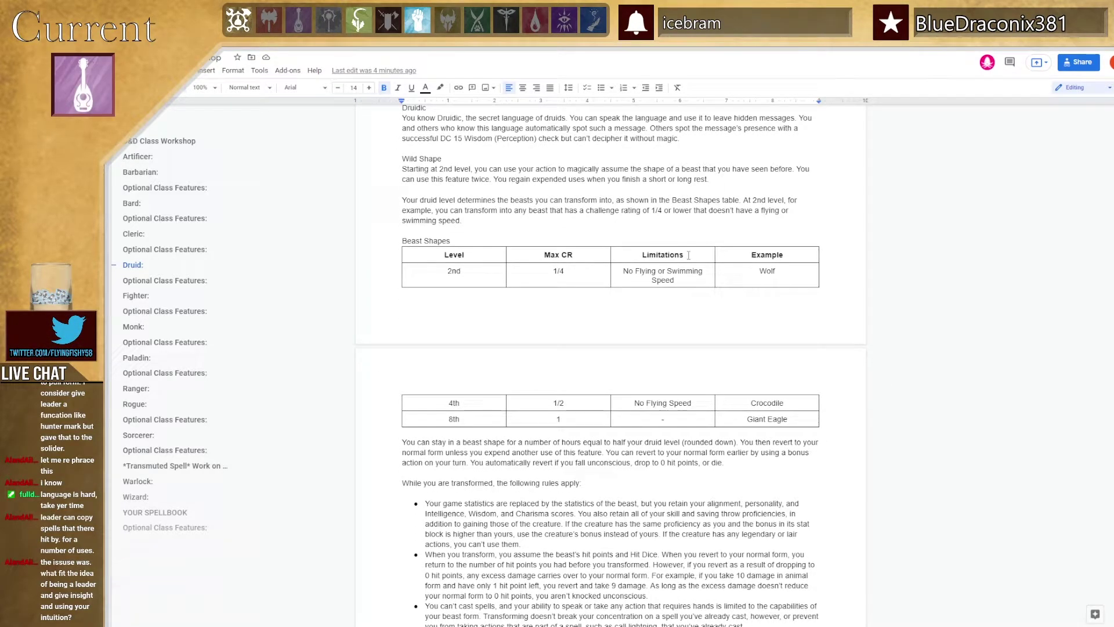
scroll(689, 255, down, 2)
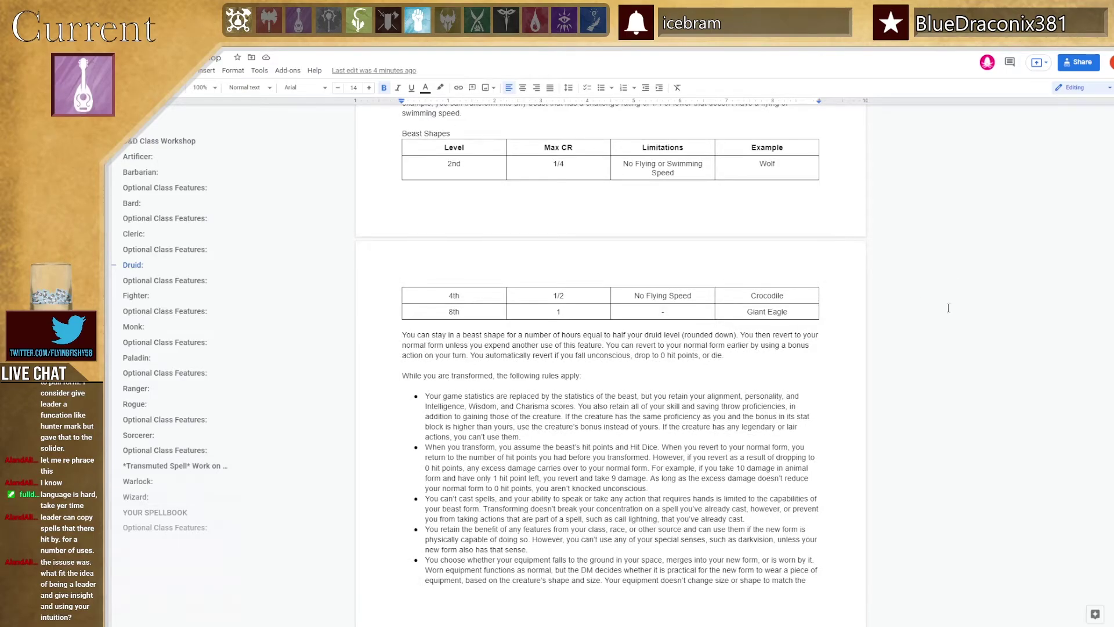
scroll(599, 437, down, 6)
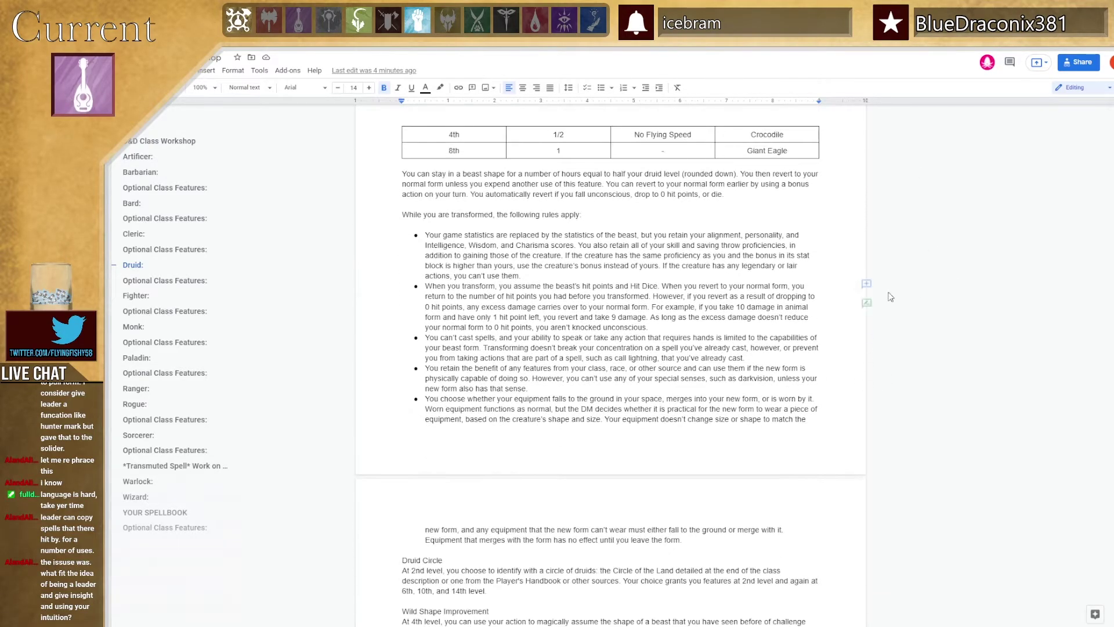
scroll(599, 437, down, 2)
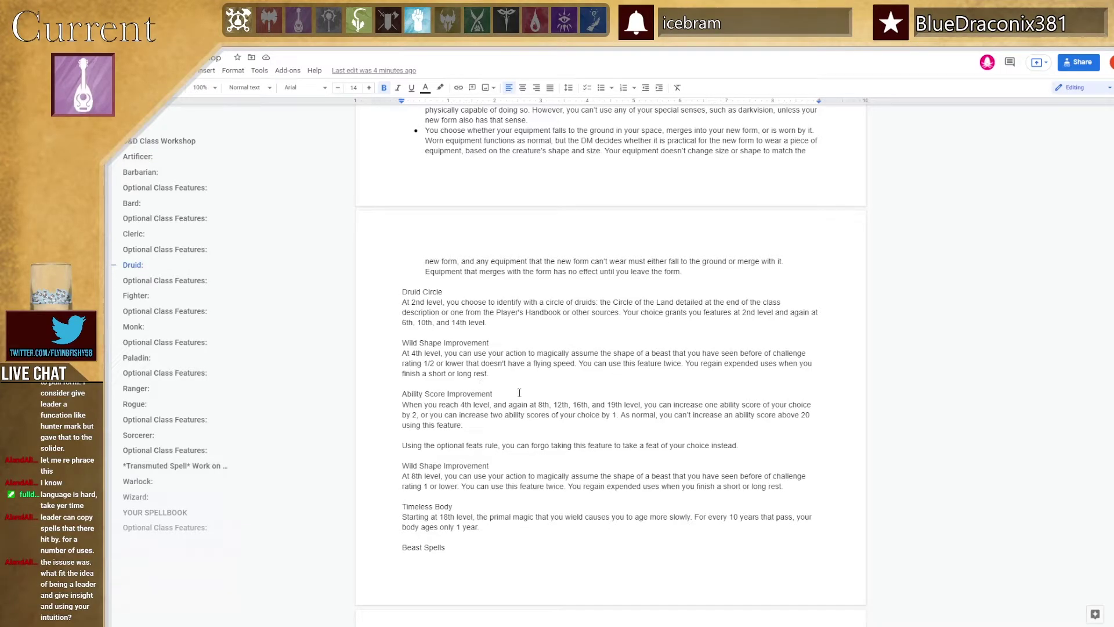
scroll(508, 430, down, 2)
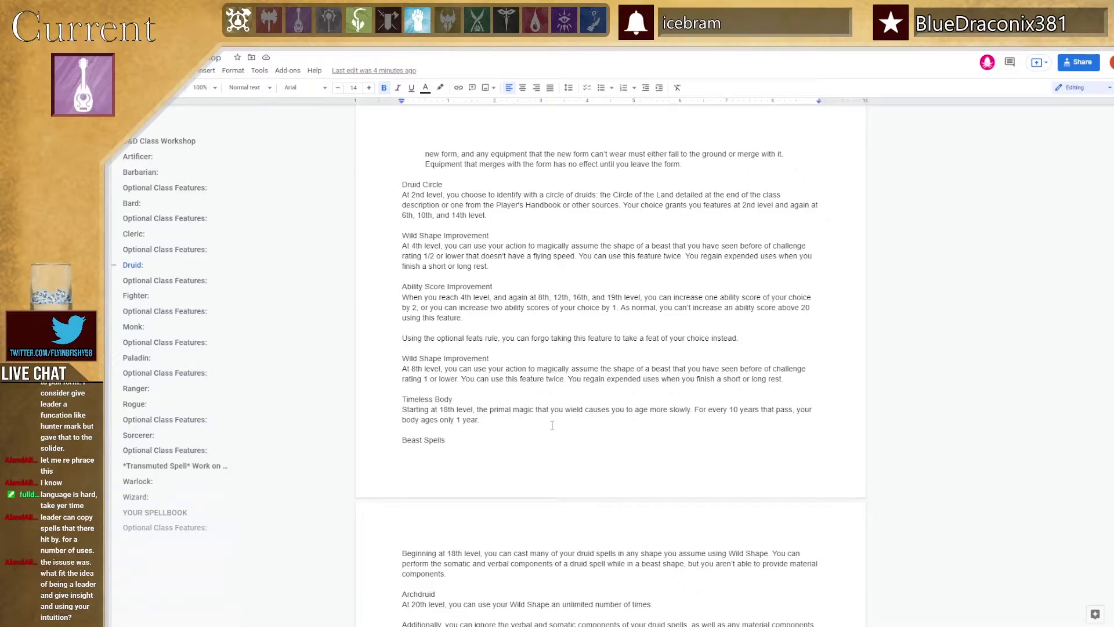
scroll(552, 425, down, 5)
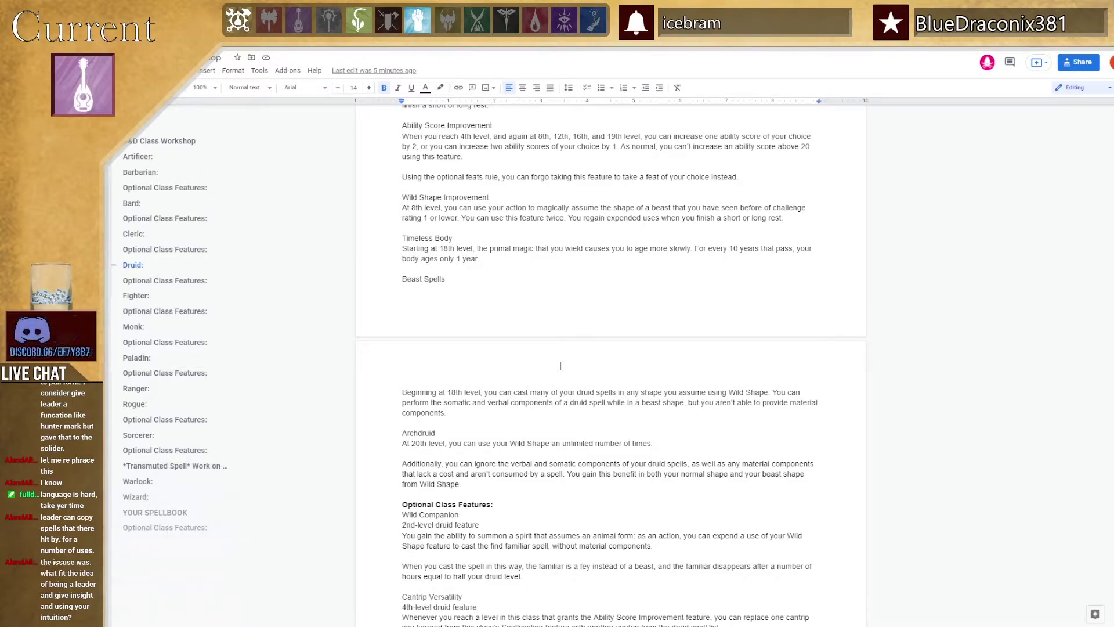
scroll(583, 404, up, 3)
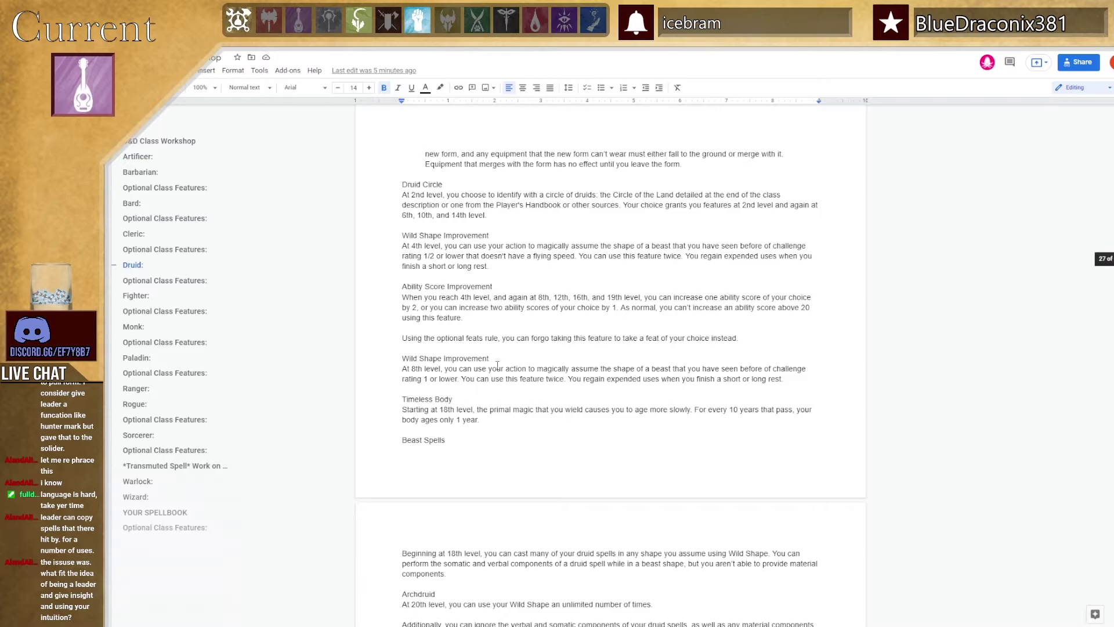
scroll(556, 485, up, 4)
scroll(560, 493, down, 5)
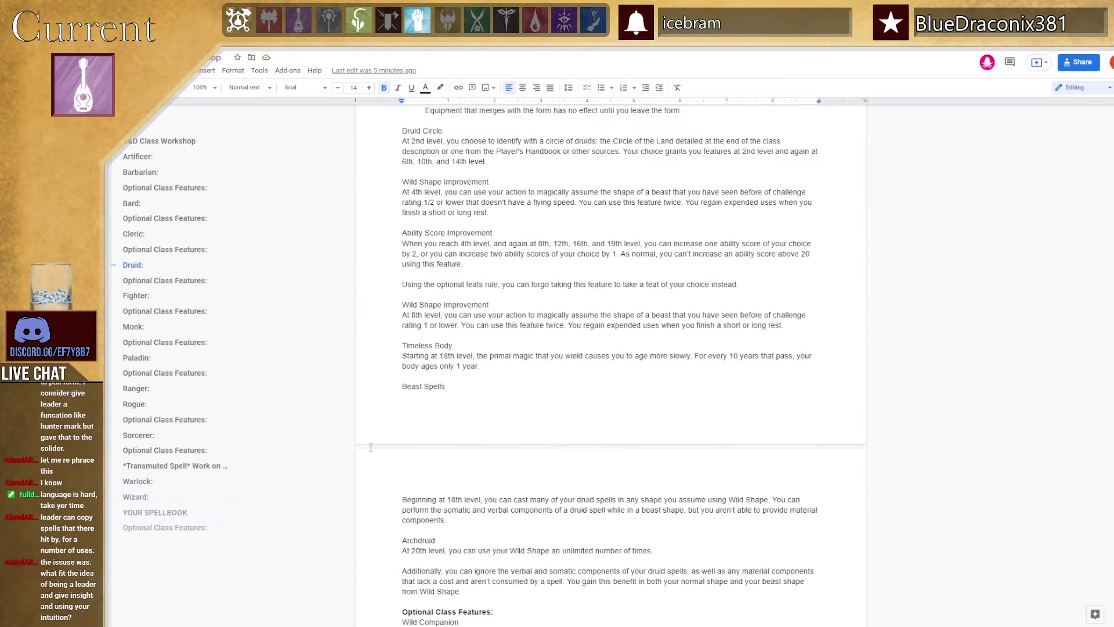
Recheck the Beast Shapes table and Wild Shape rules against the Wild Shape Improvement, Timeless Body and Beast Spells descriptions.
scroll(558, 337, up, 15)
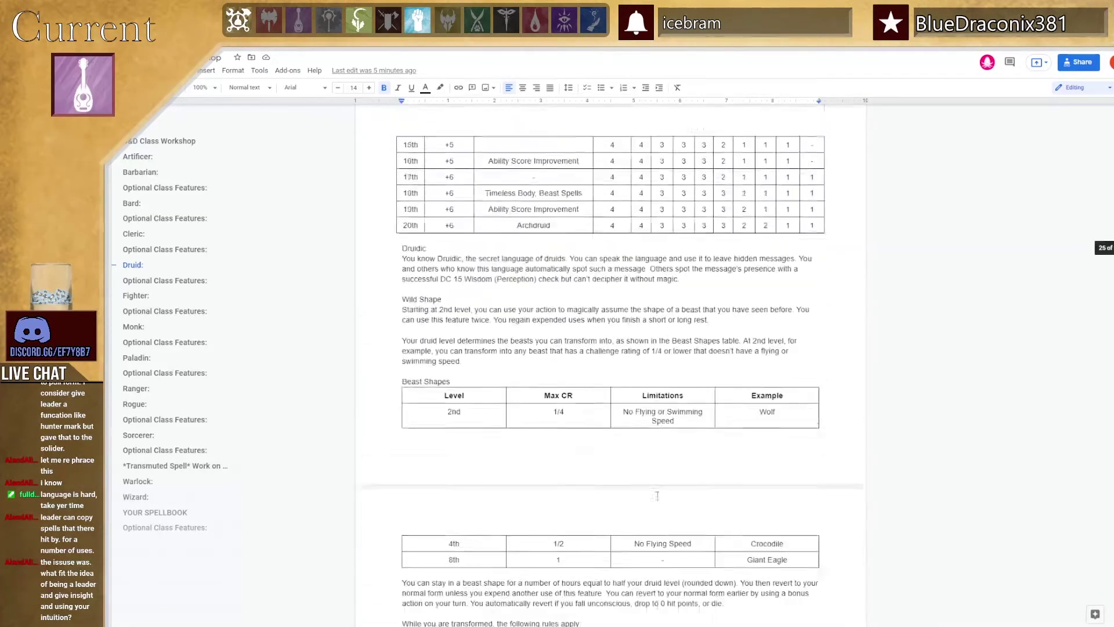
scroll(572, 345, down, 3)
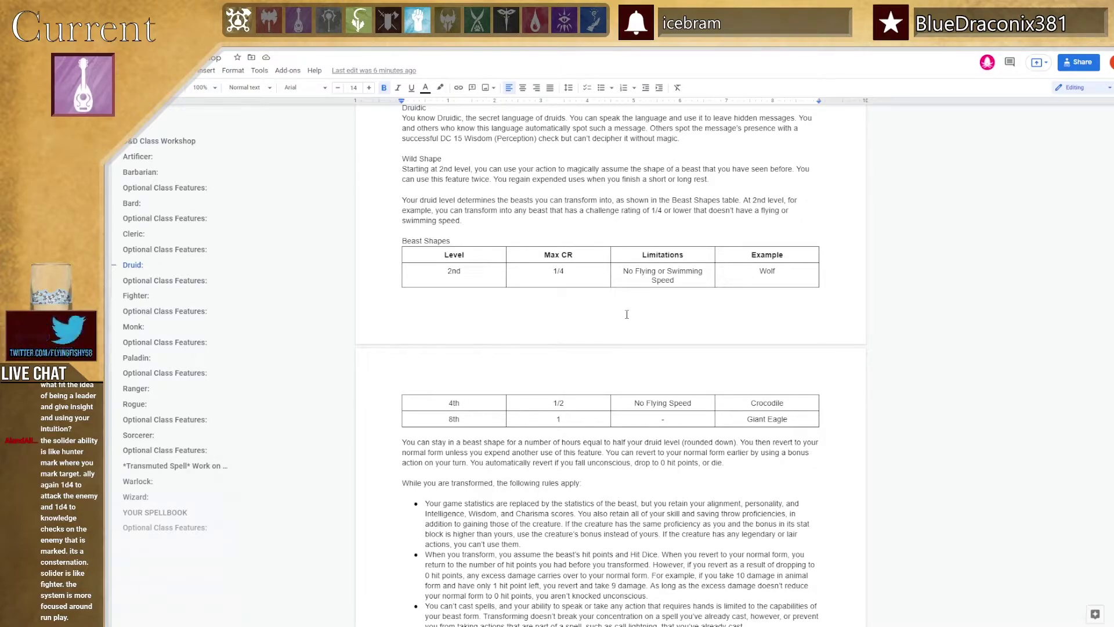
scroll(680, 404, down, 5)
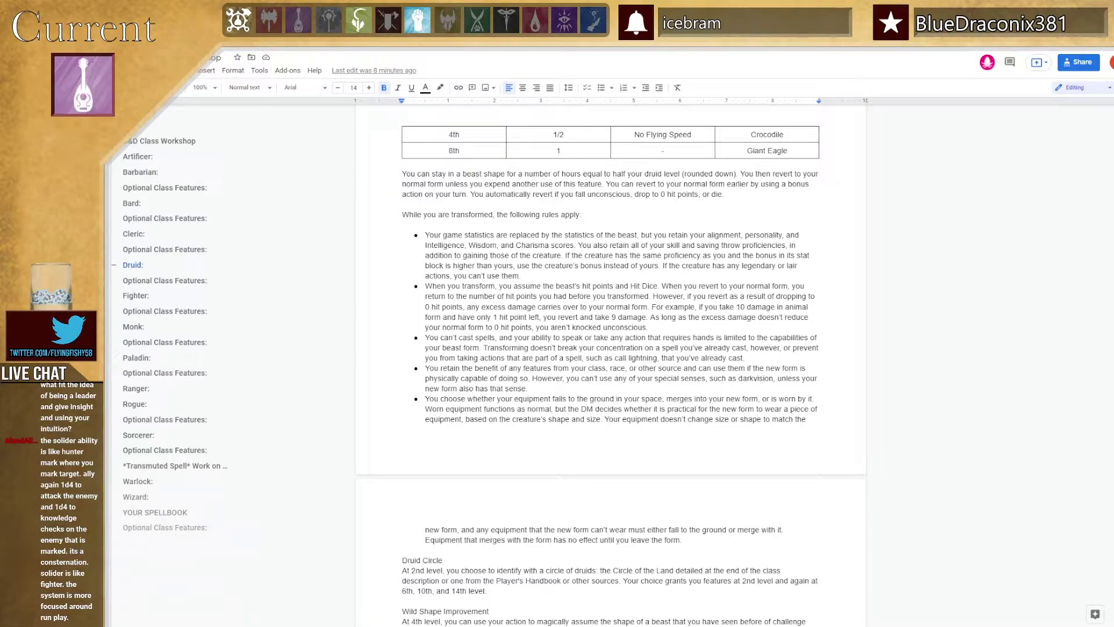
scroll(361, 391, up, 3)
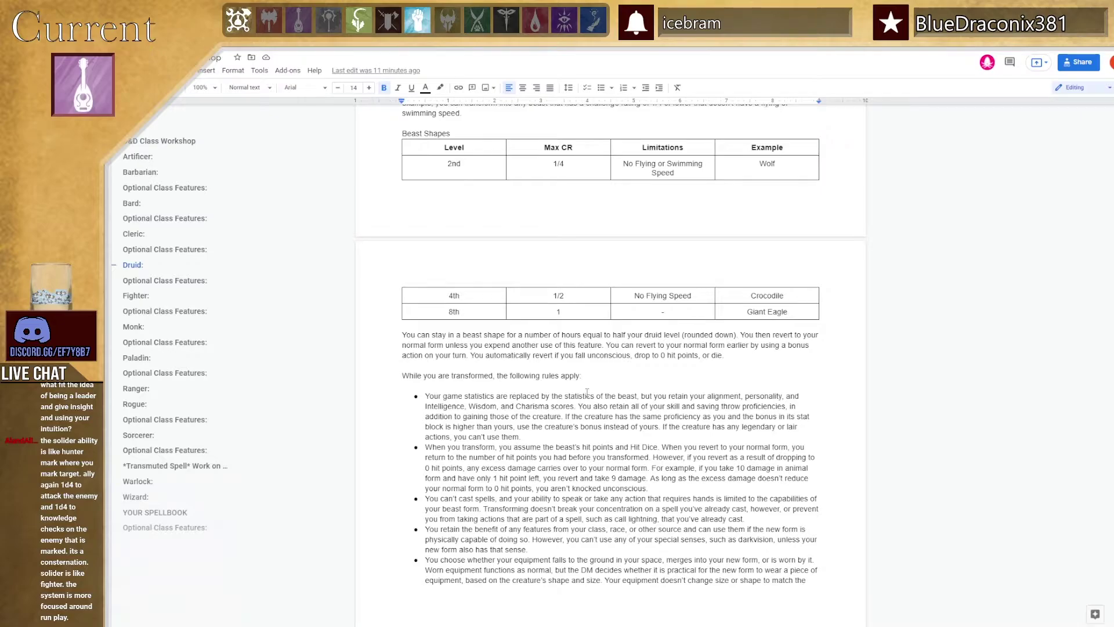
scroll(587, 393, down, 4)
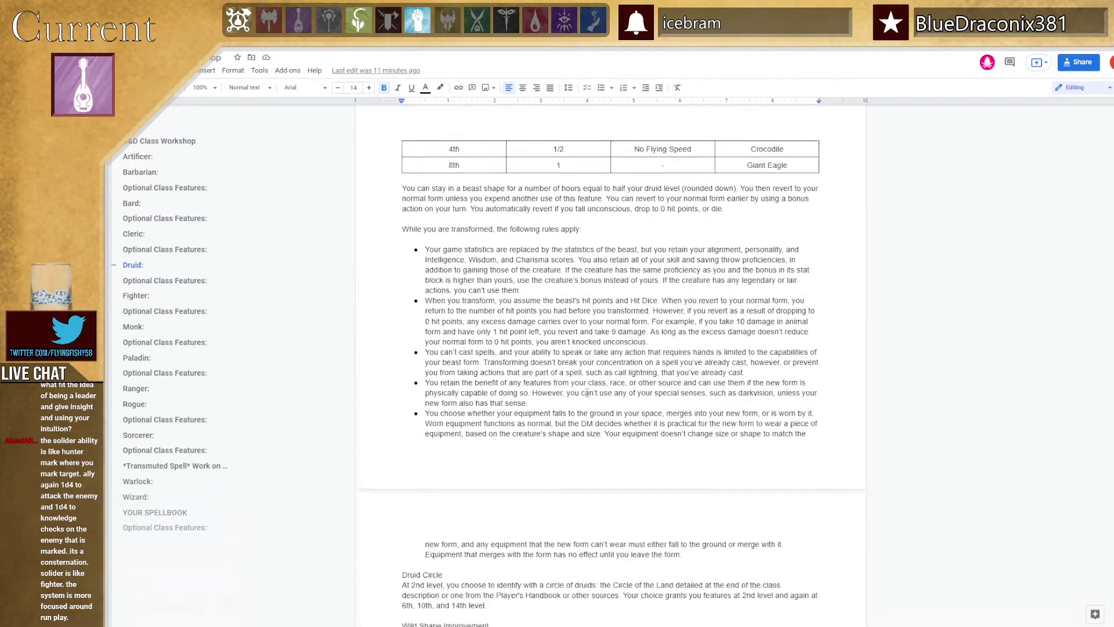
scroll(588, 393, down, 2)
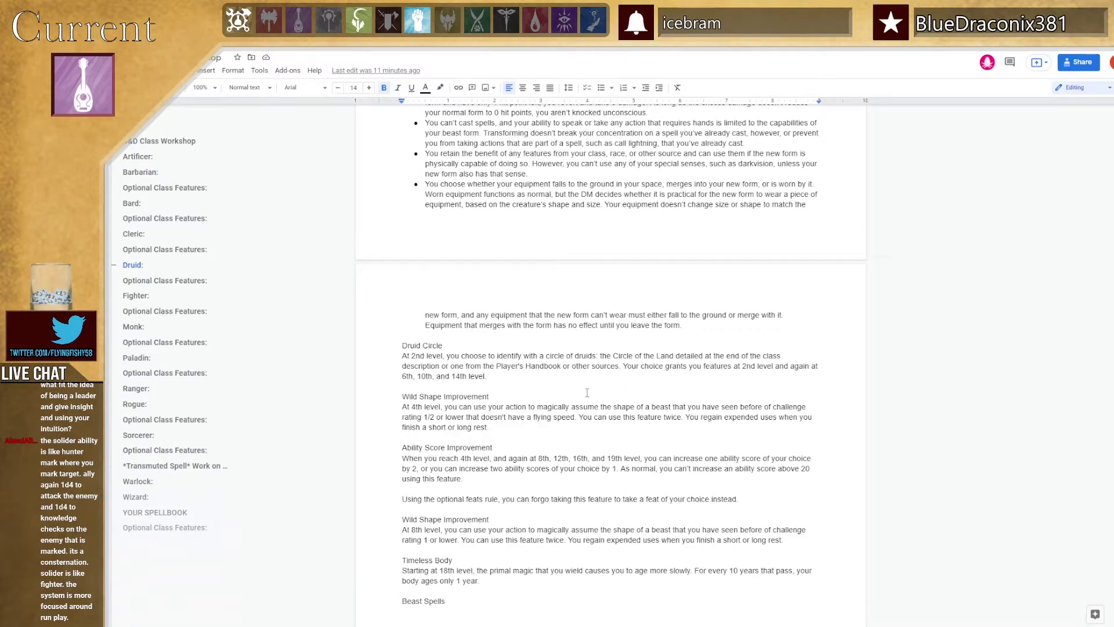
scroll(588, 393, down, 2)
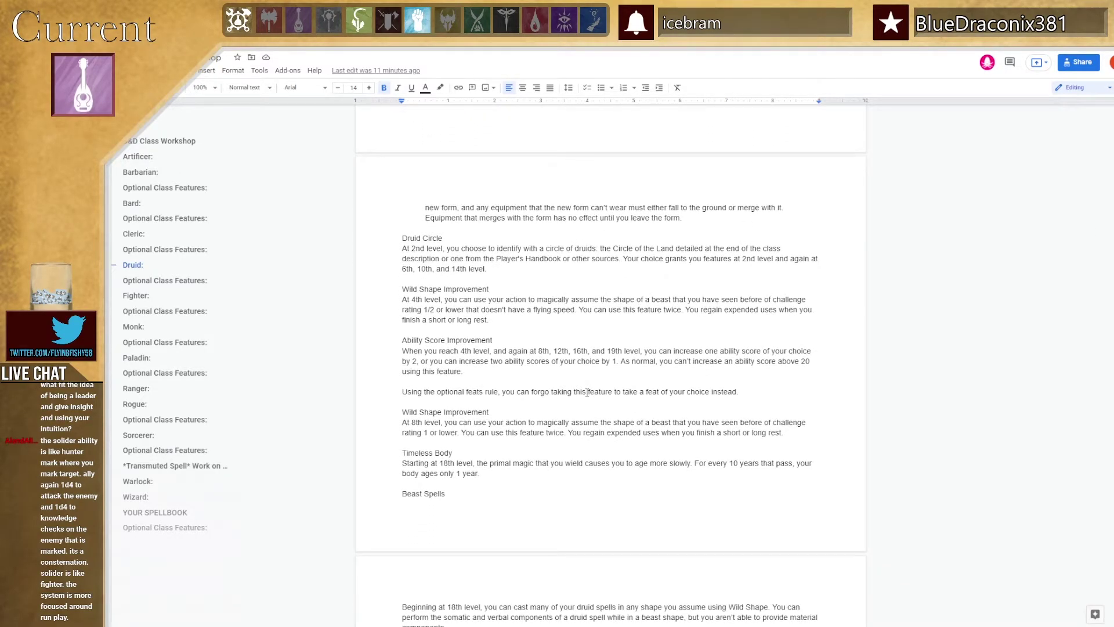
scroll(587, 393, down, 1)
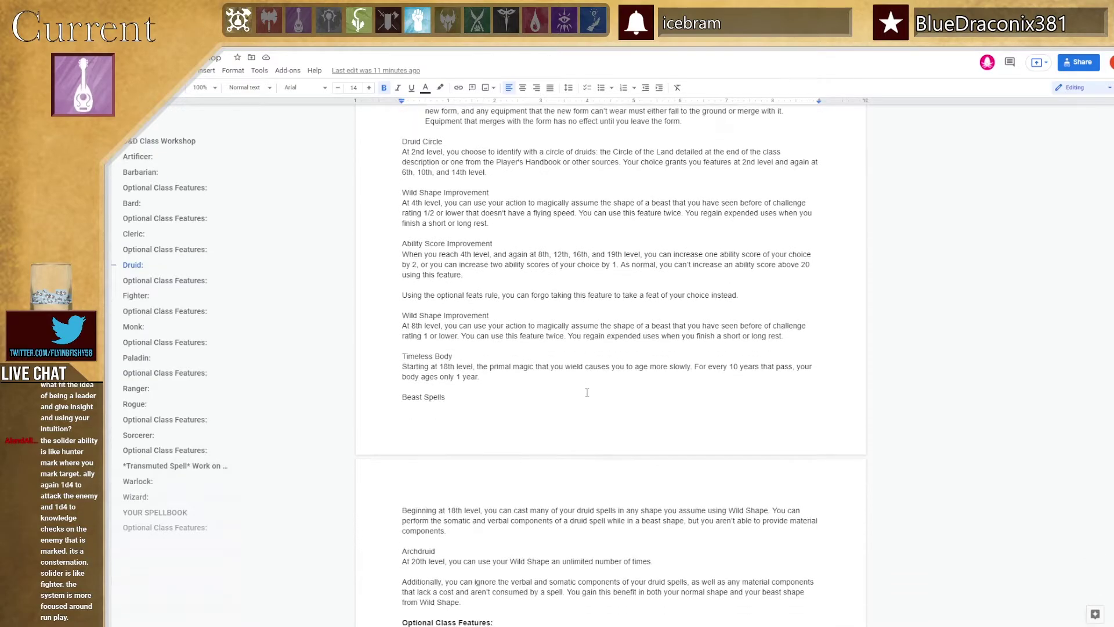
scroll(588, 392, up, 2)
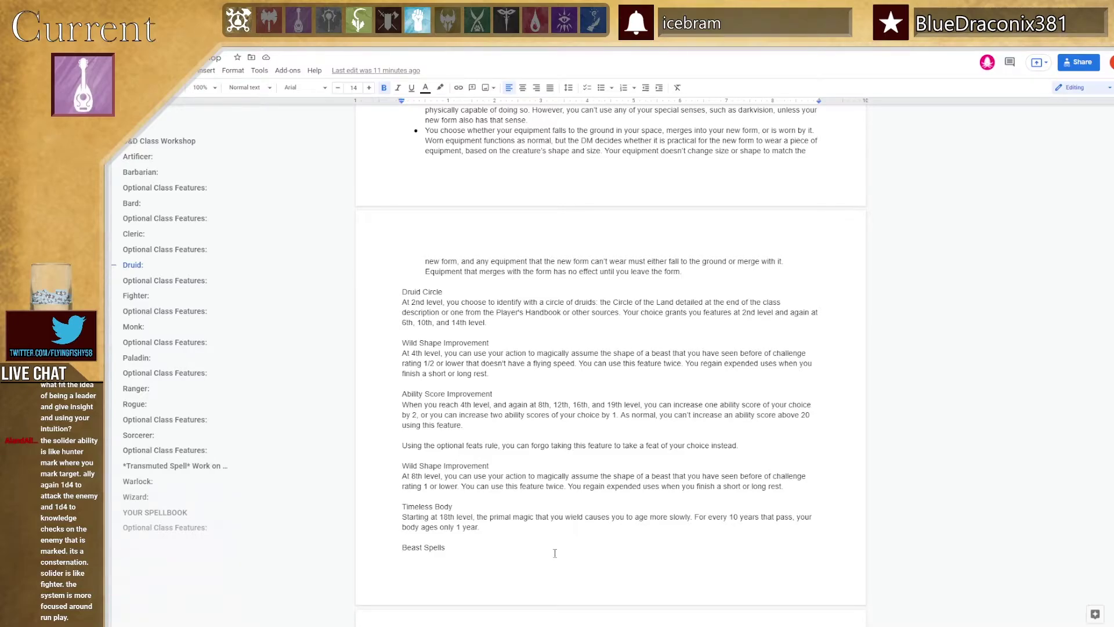
scroll(554, 553, up, 1)
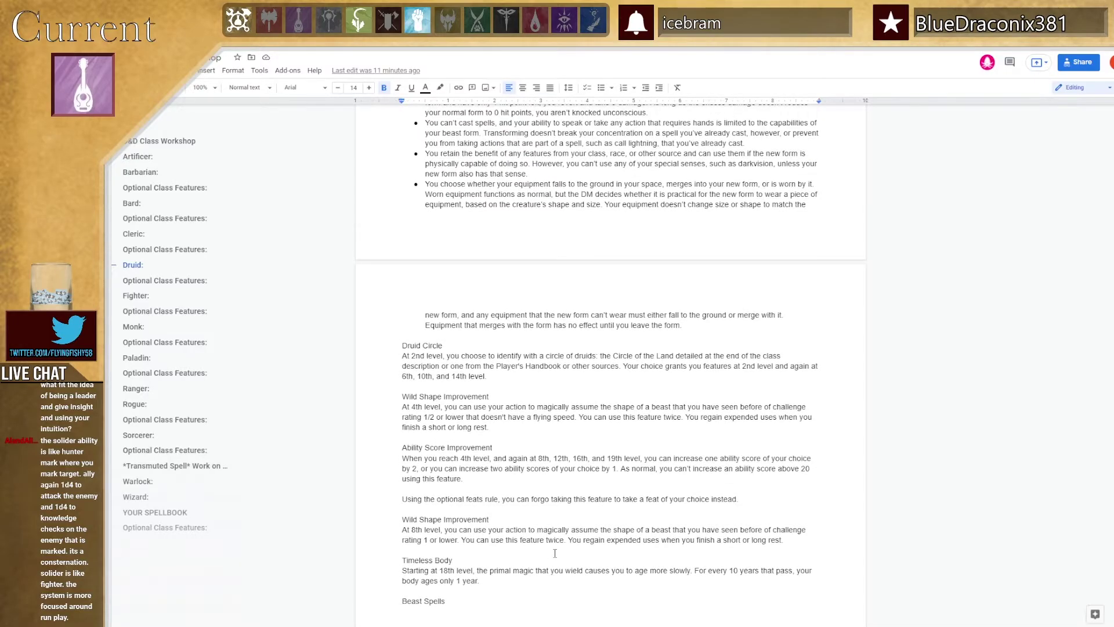
scroll(555, 553, up, 3)
scroll(555, 553, down, 6)
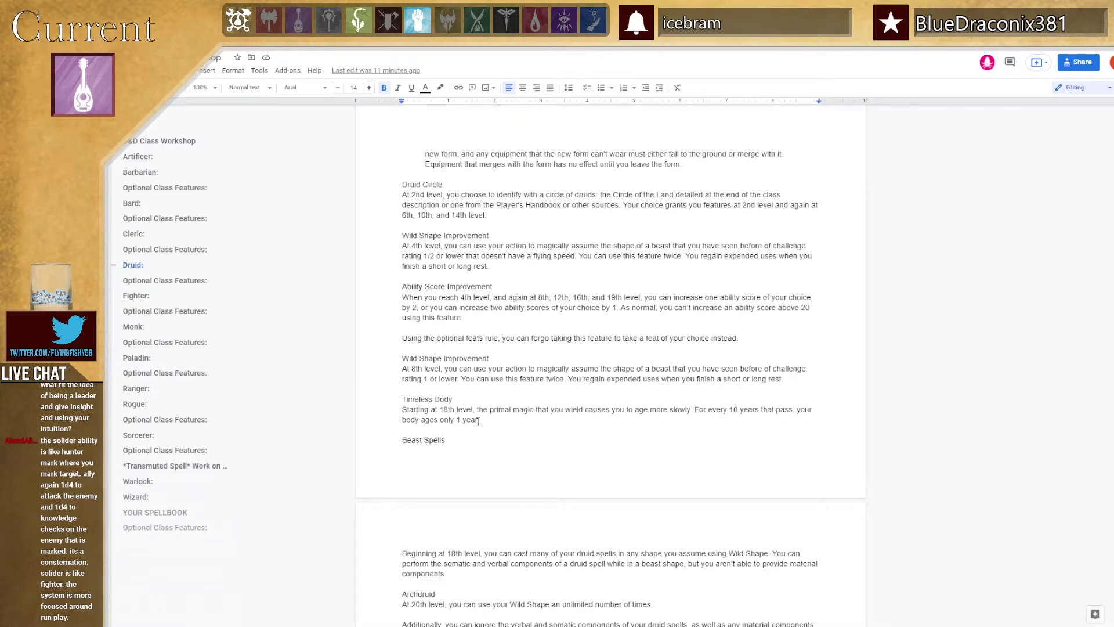
scroll(479, 421, up, 2)
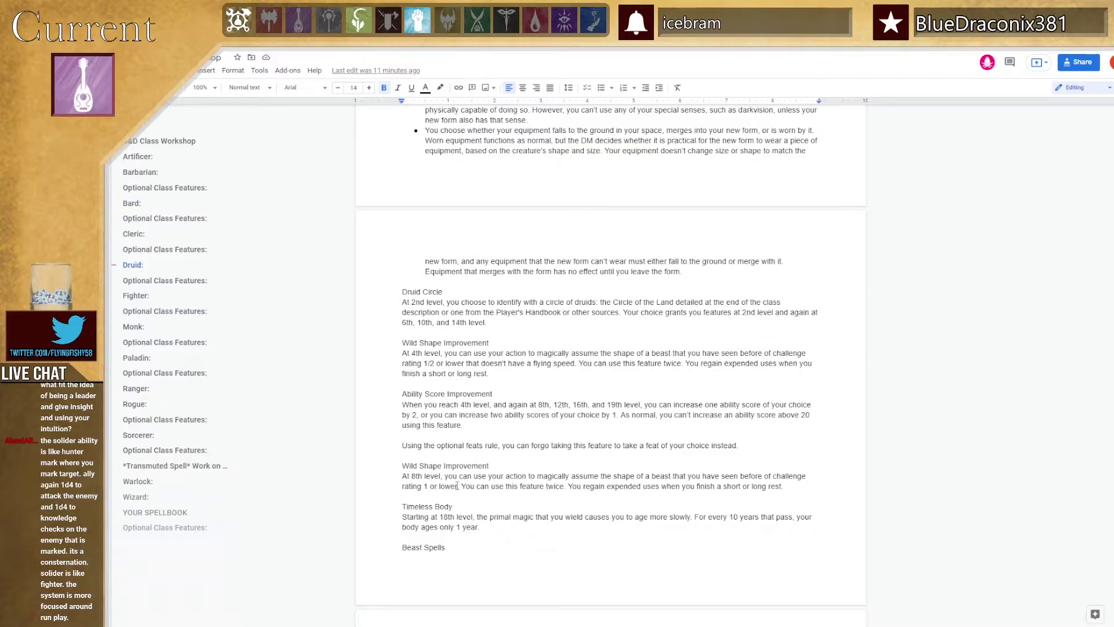
scroll(458, 485, down, 3)
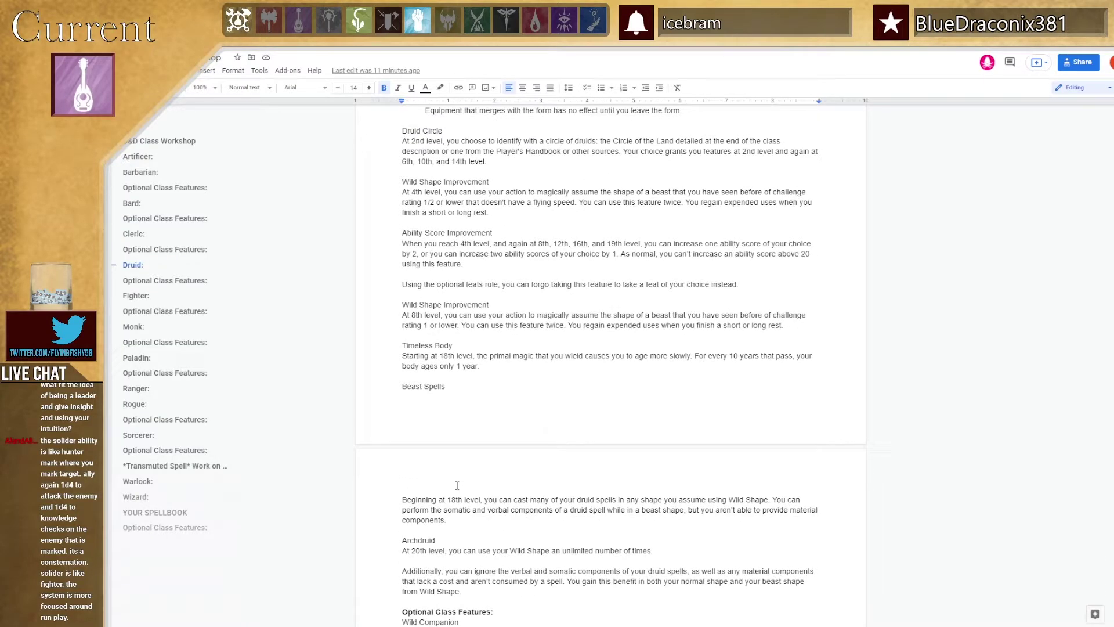
scroll(457, 485, down, 1)
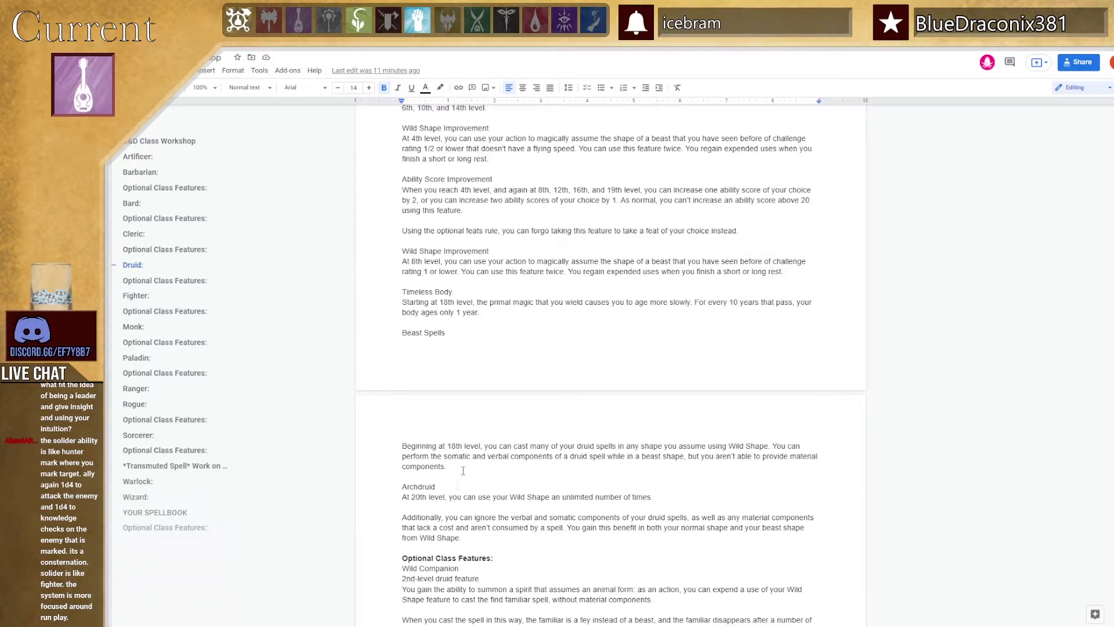
Move Beast Spells from the 18th-level row to the 5th-level row of the Druid class table, leaving Timeless Body at 18th.
scroll(463, 470, up, 10)
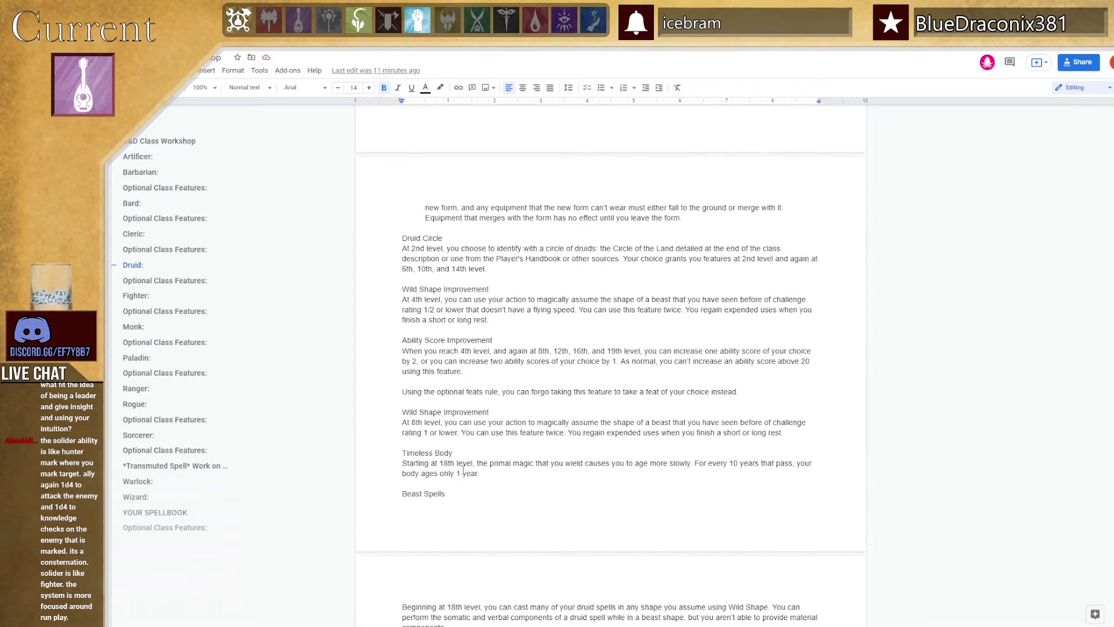
scroll(463, 471, up, 10)
scroll(463, 470, down, 4)
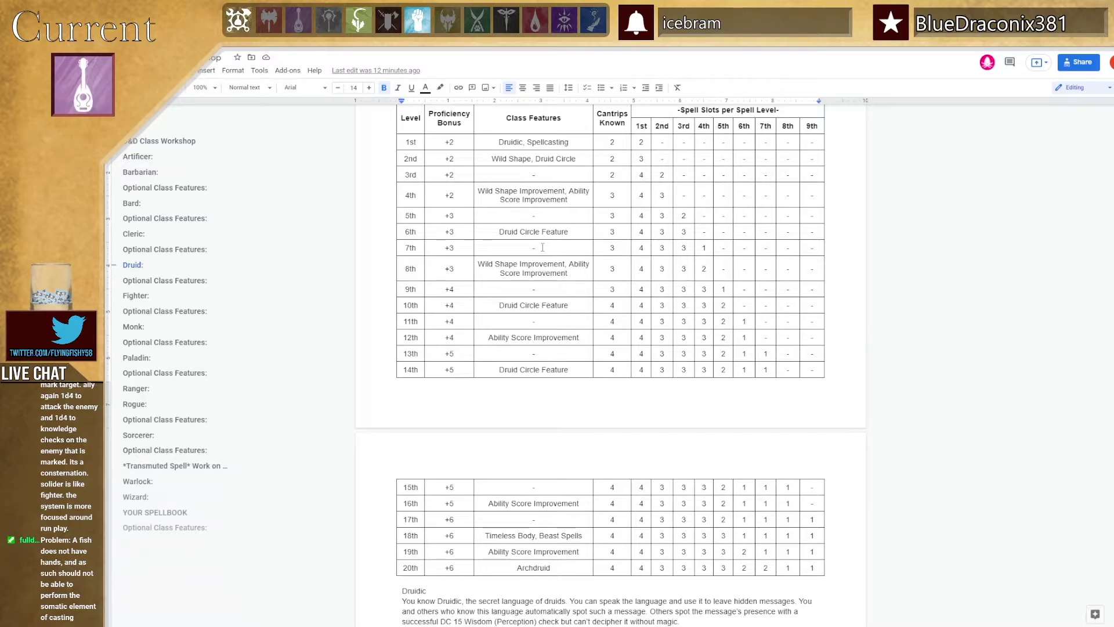
click(540, 217)
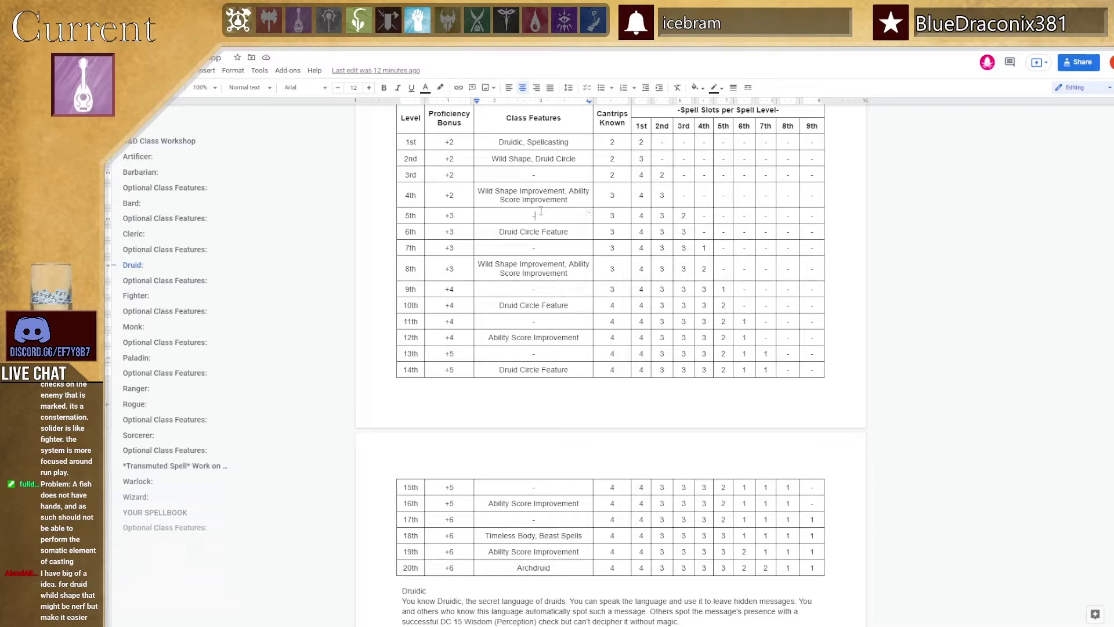
text(Beast Spells)
click(582, 535)
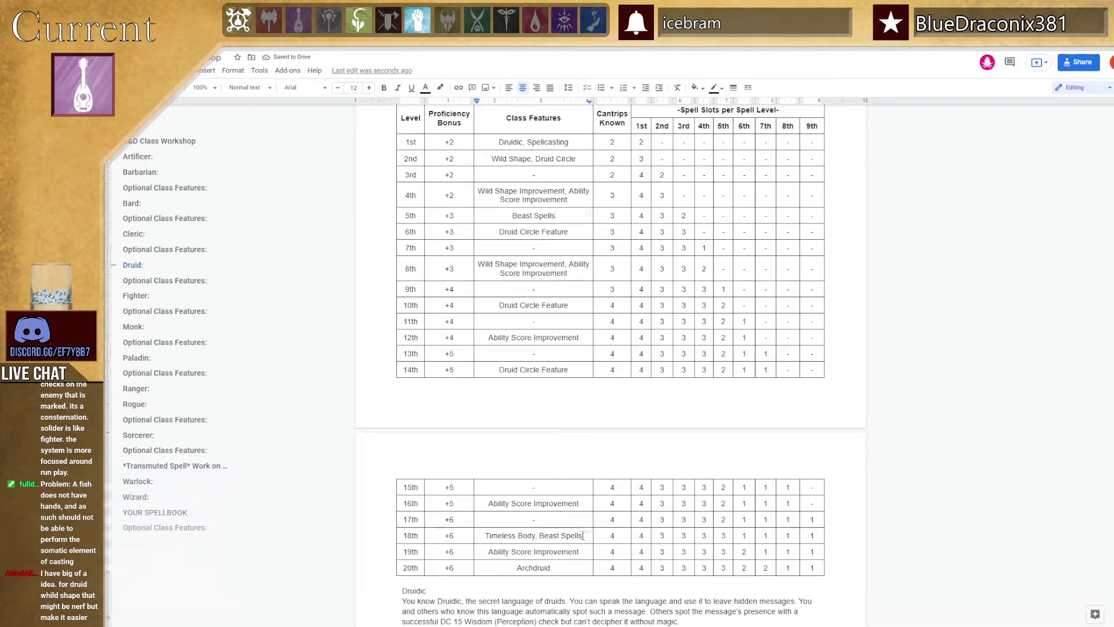
key(BackSpace)
key(BackSpace)
key(BackSpace)
key(BackSpace)
key(BackSpace)
key(BackSpace)
key(BackSpace)
key(BackSpace)
key(BackSpace)
key(BackSpace)
key(BackSpace)
key(BackSpace)
key(BackSpace)
key(BackSpace)
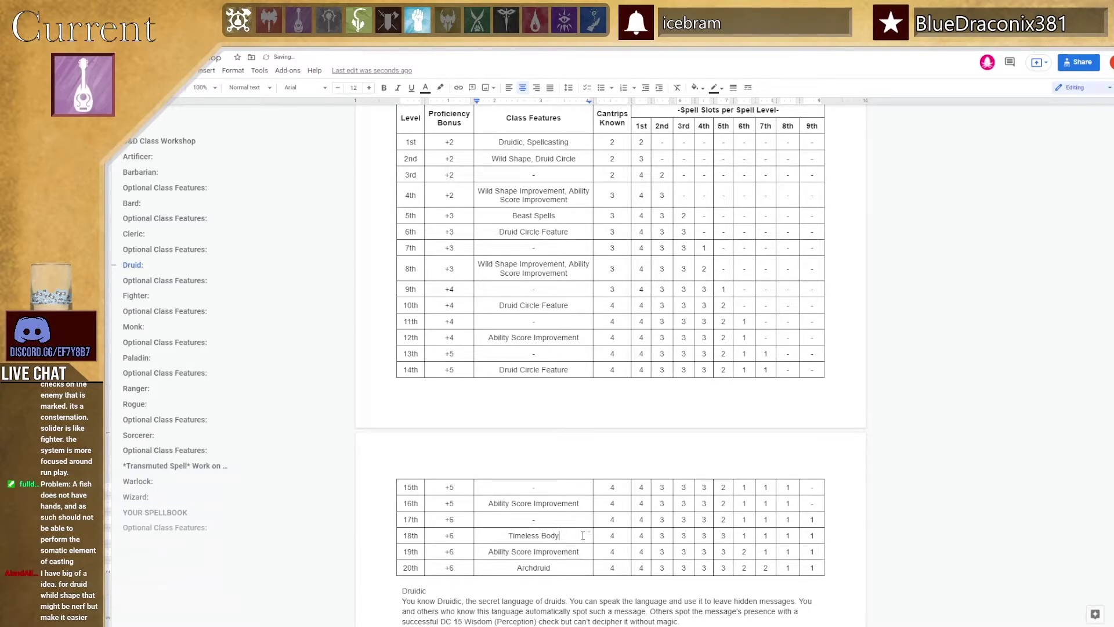
Copy the Beast Spells heading and description in before the 8th-level Wild Shape Improvement, with a blank line above the heading.
scroll(582, 535, down, 15)
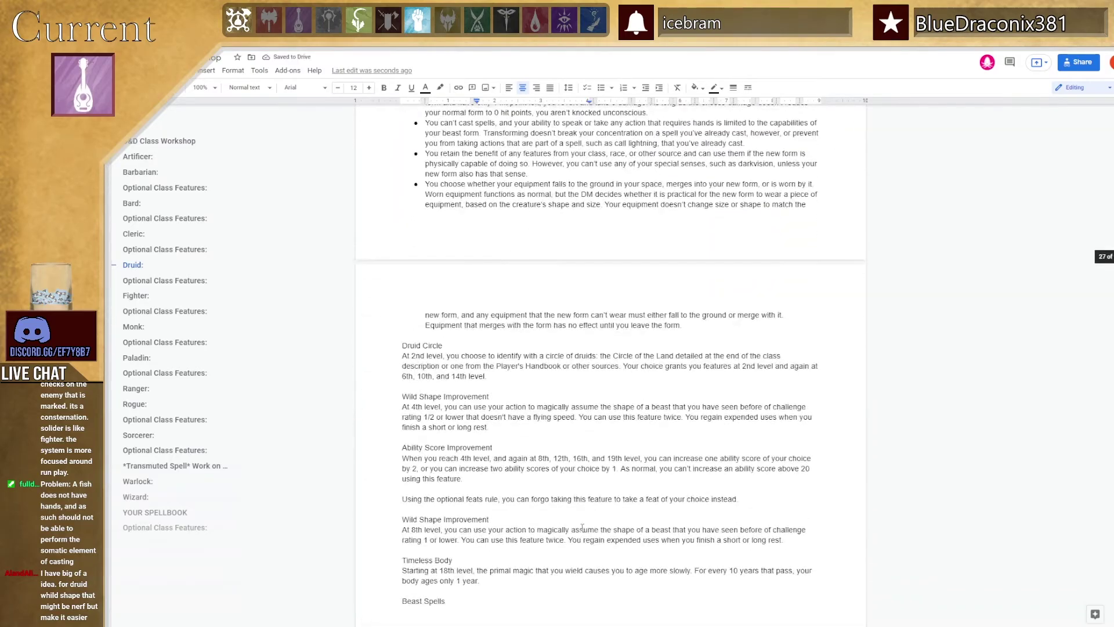
scroll(582, 528, up, 10)
scroll(515, 446, down, 12)
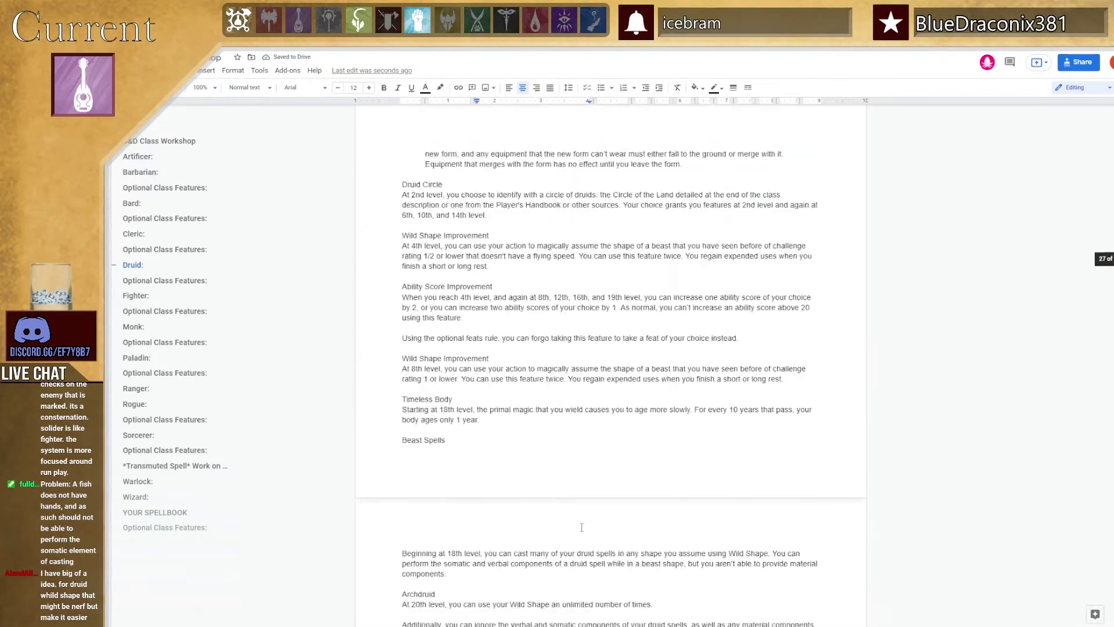
scroll(441, 503, down, 1)
drag(448, 522, 402, 387)
key(ctrl+c)
scroll(464, 268, up, 3)
scroll(464, 268, up, 7)
scroll(465, 393, up, 1)
scroll(465, 393, down, 7)
scroll(465, 393, down, 1)
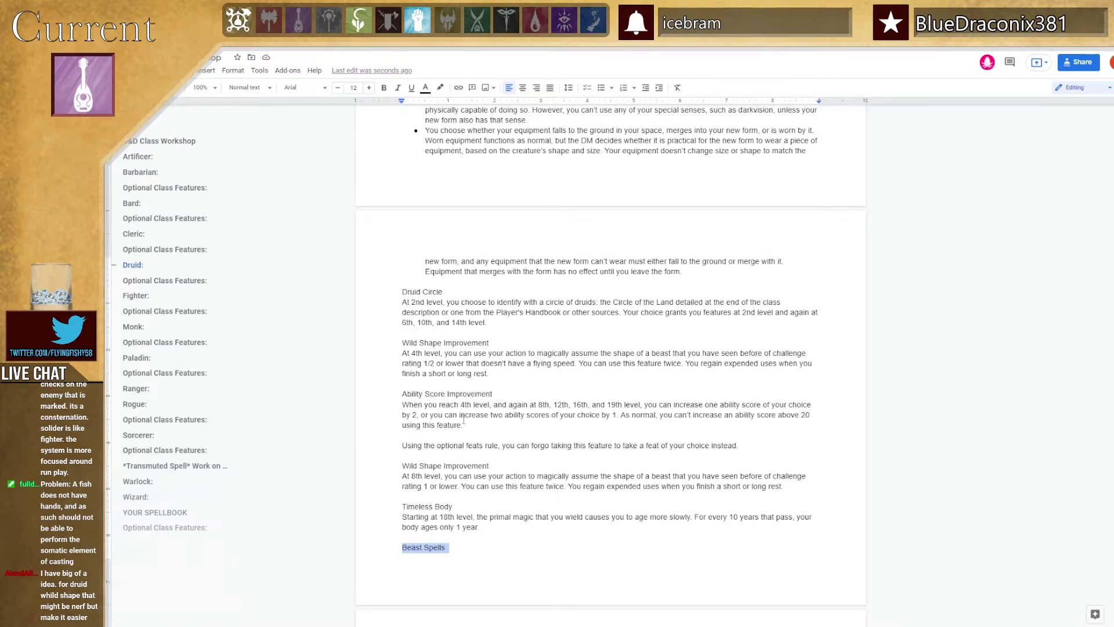
click(433, 455)
key(ctrl+v)
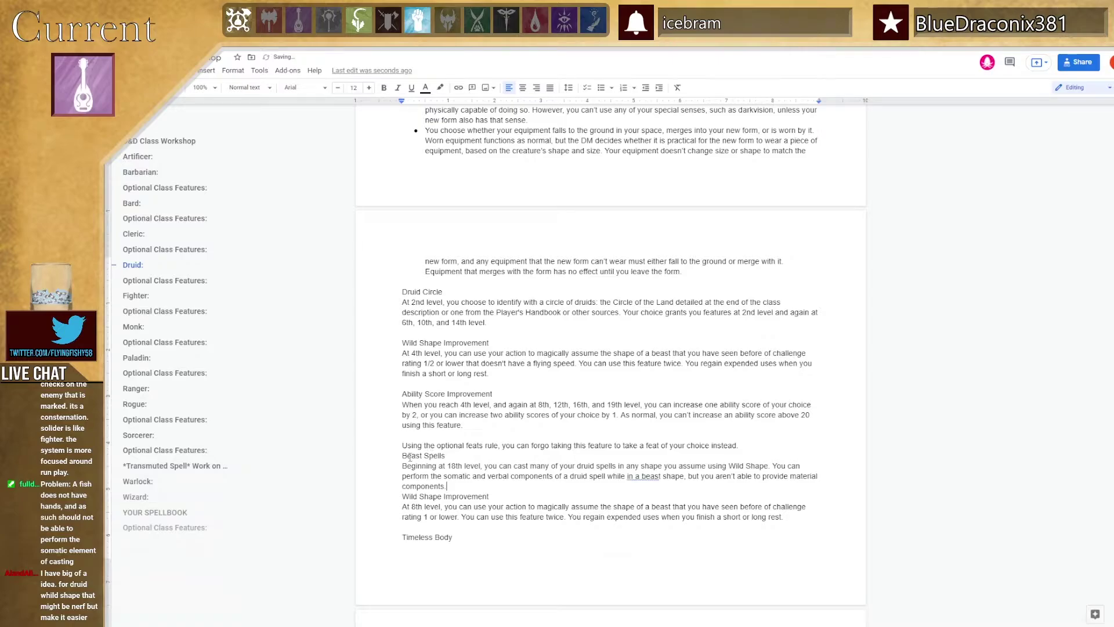
click(404, 456)
key(Return)
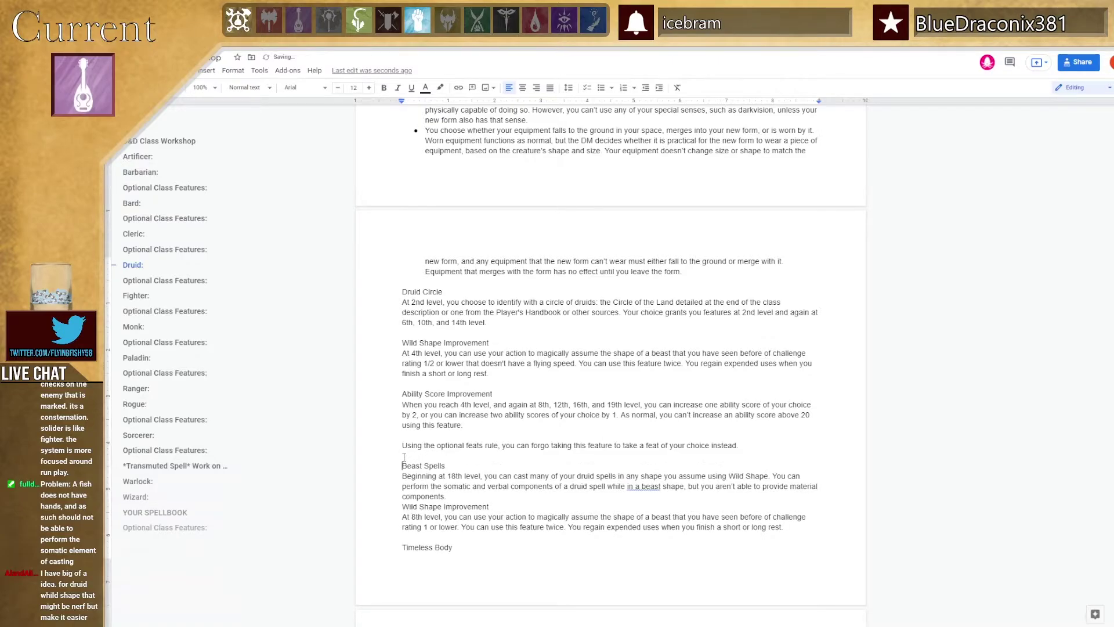
scroll(404, 457, down, 1)
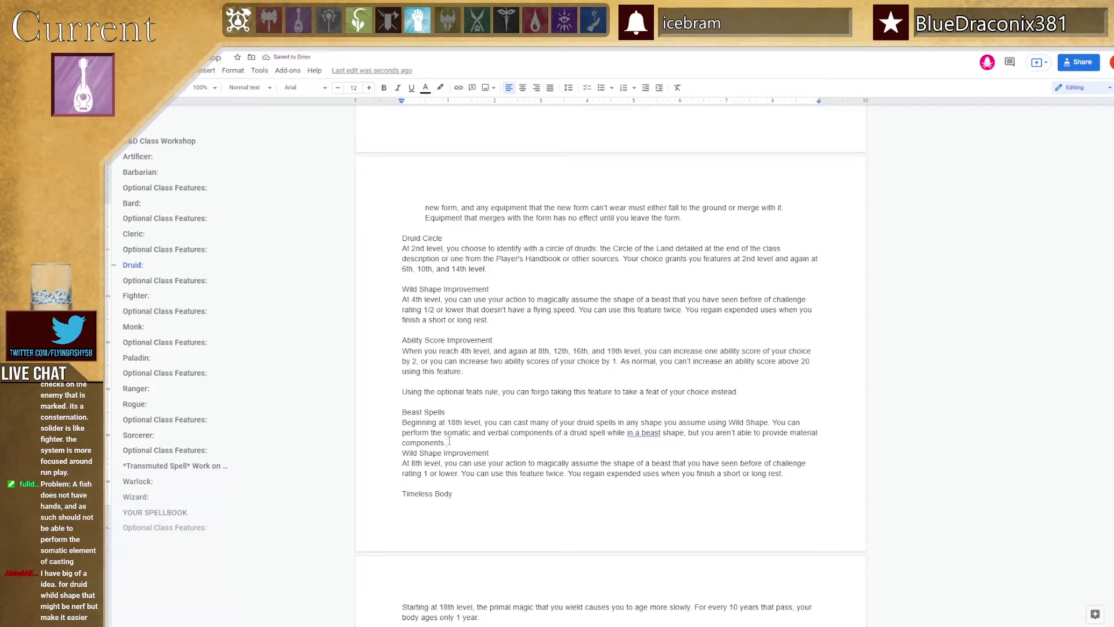
Separate the copied Beast Spells description from Wild Shape Improvement with a blank line and set its starting level to 5th.
key(Return)
scroll(450, 440, down, 4)
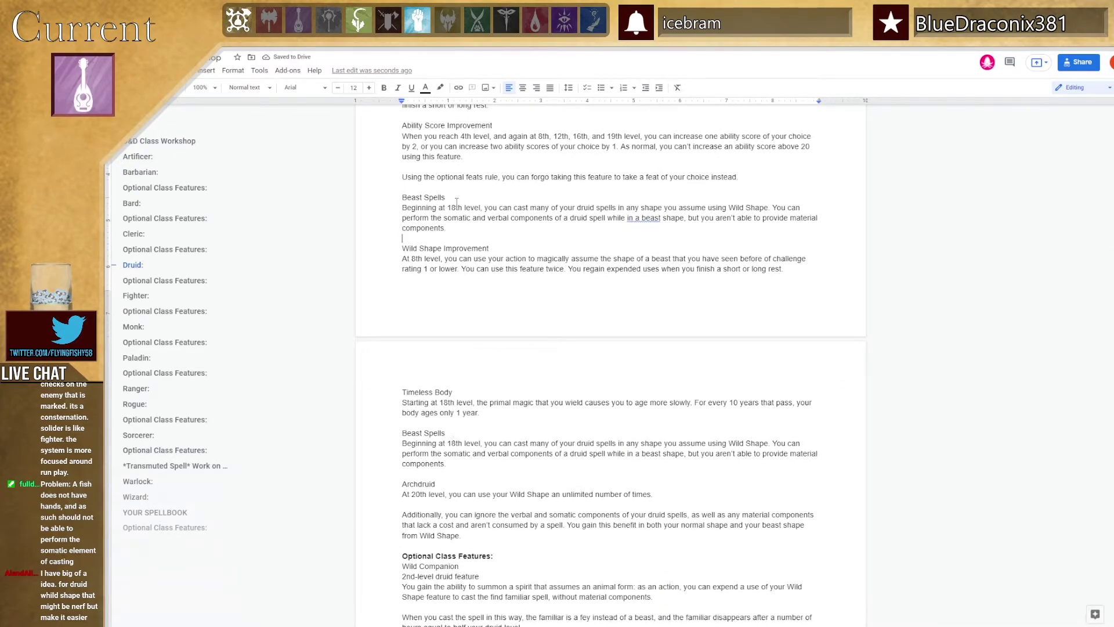
key(BackSpace)
key(BackSpace)
text(5)
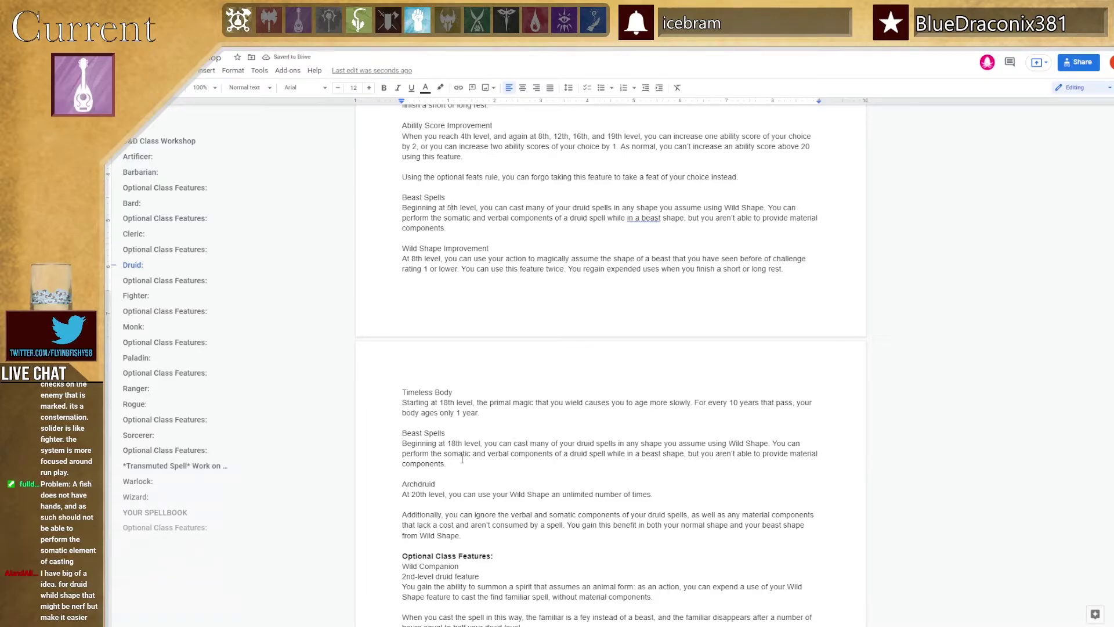
drag(454, 462, 405, 448)
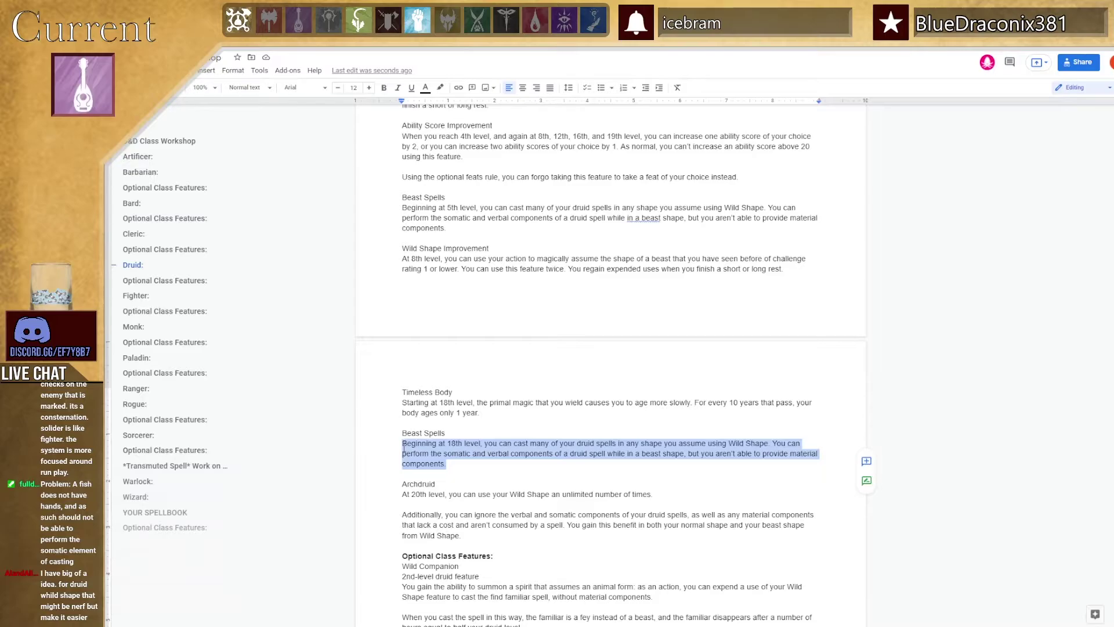
scroll(403, 448, up, 7)
scroll(403, 447, down, 7)
scroll(404, 447, down, 1)
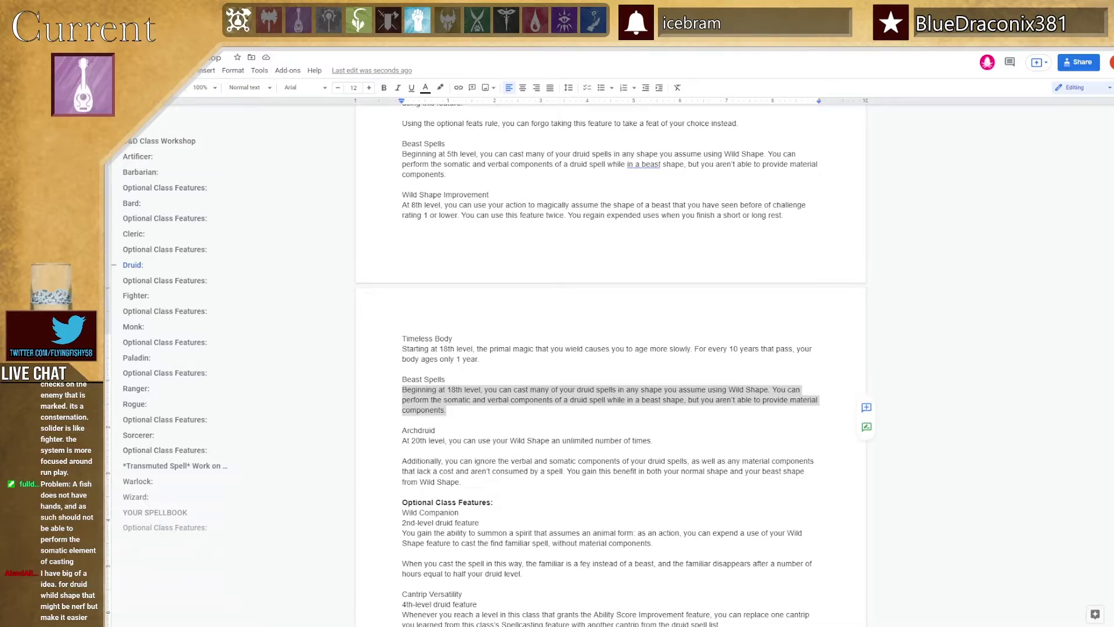
text(Beginning at 18th level, yo u can cast many of your druid spells in any shape you assume using Wild Shape. You can perform the somatic and verbal components of a druid spell while in a beast shape, but you aren't able to provide material components.)
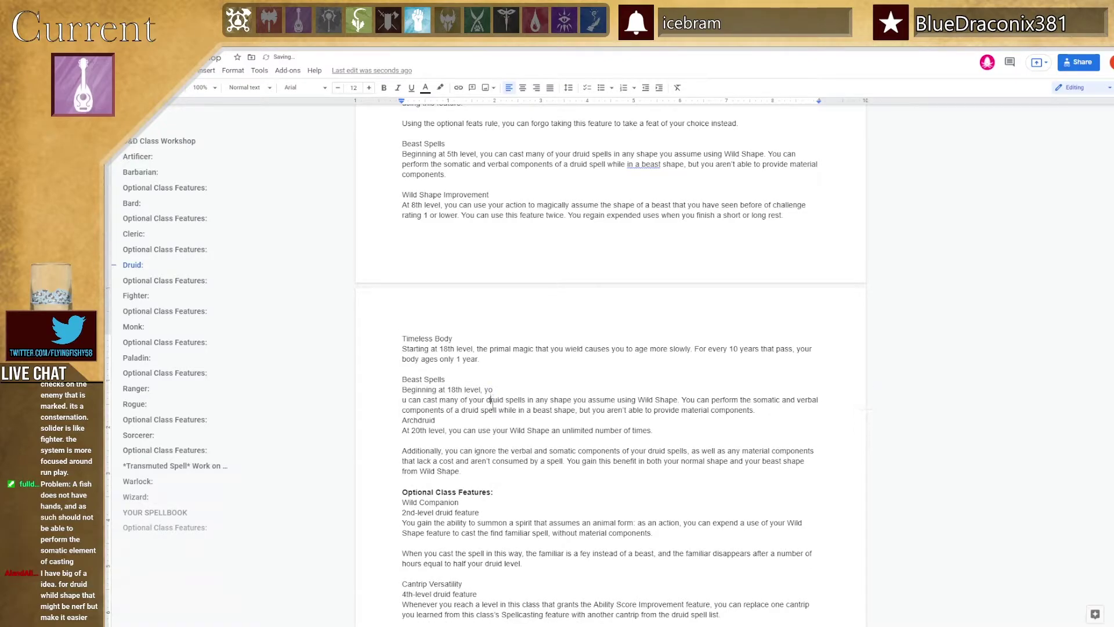
key(ctrl+z)
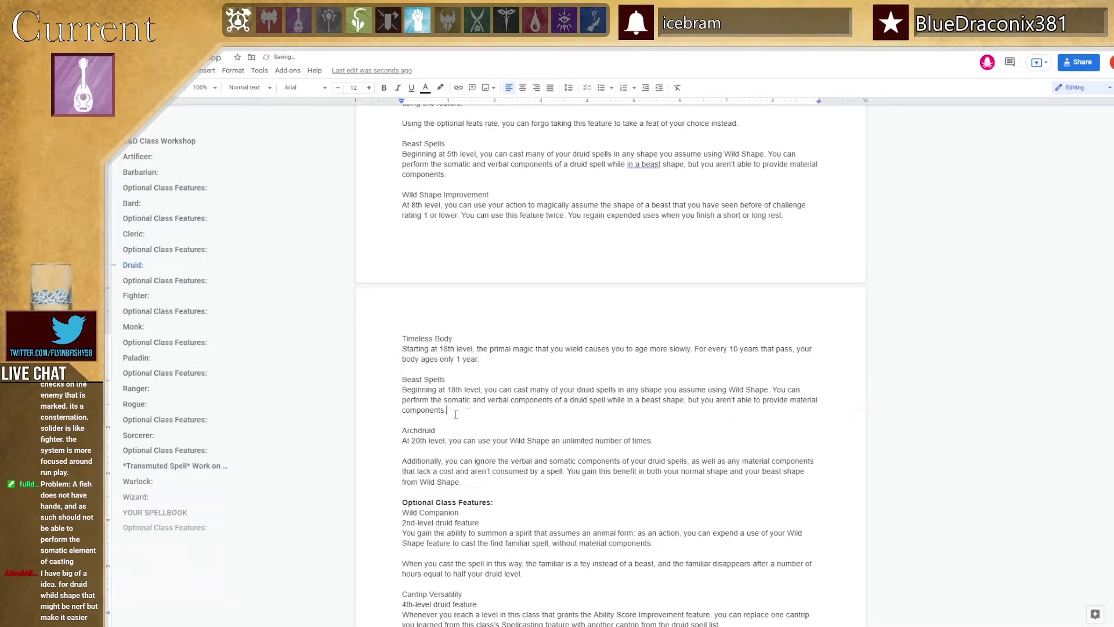
Reword the 18th-level Beast Spells benefit to casting "Speak with Animals and Speak with Plants at will without expending a spell slot or requiring any components.".
drag(447, 410, 531, 392)
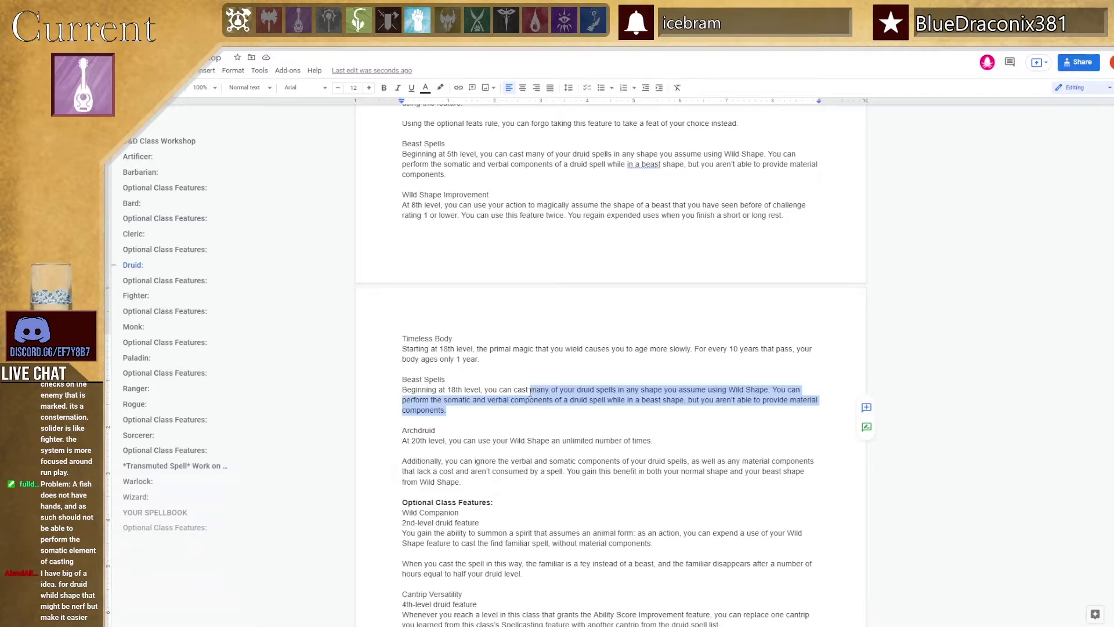
key(BackSpace)
key(BackSpace)
key(BackSpace)
text(t 18th level, you can cast Speak with Animals and Speak with )
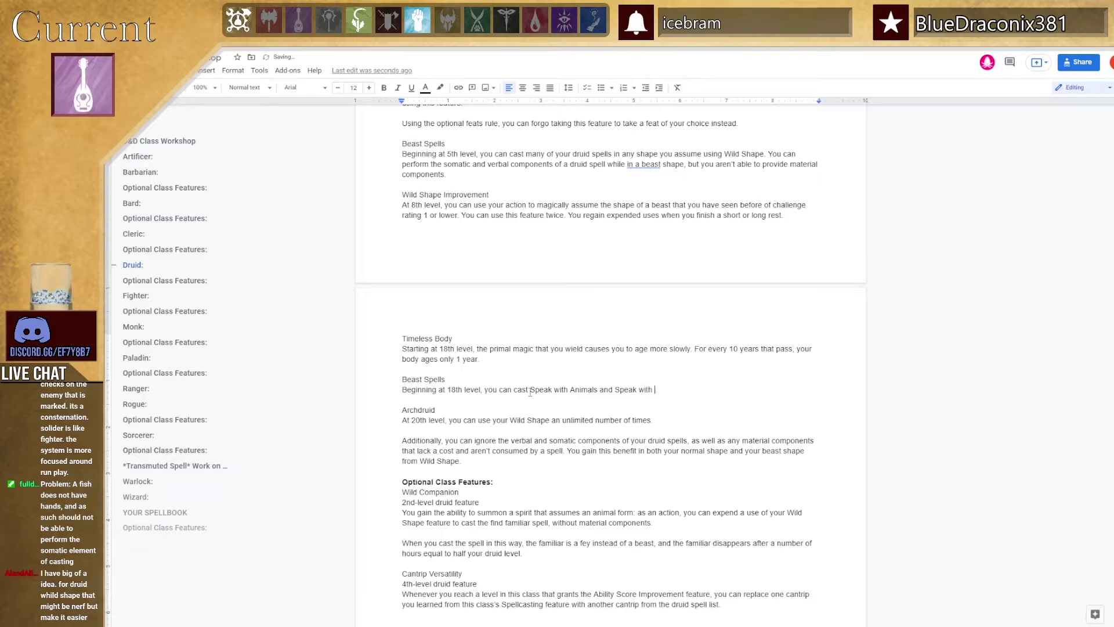
text(Plants at will without expending a spell slot.)
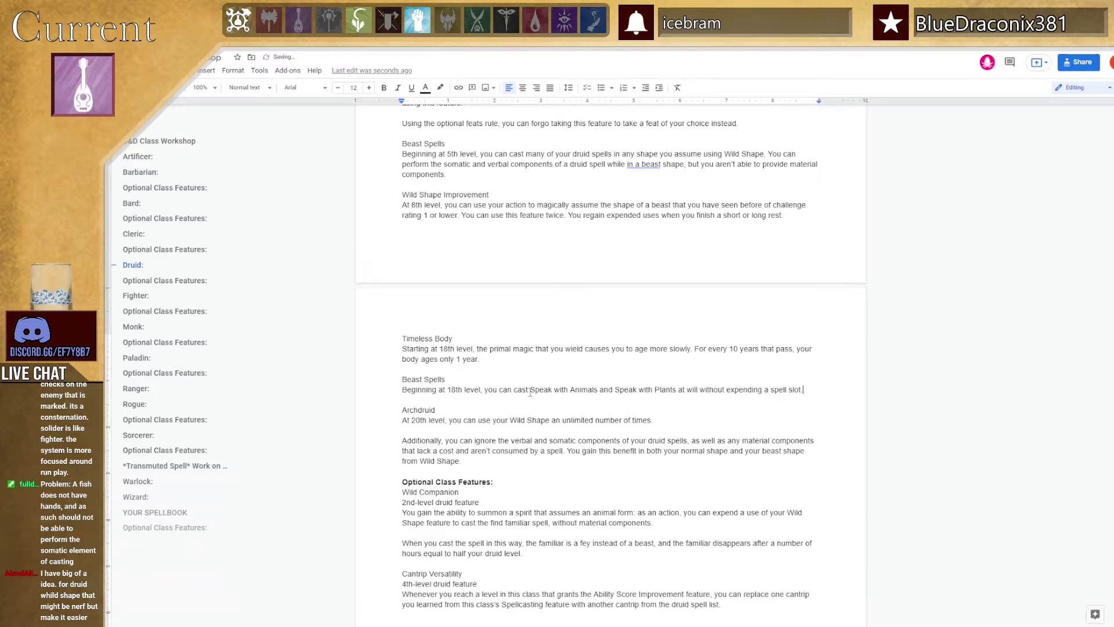
key(BackSpace)
text(or req)
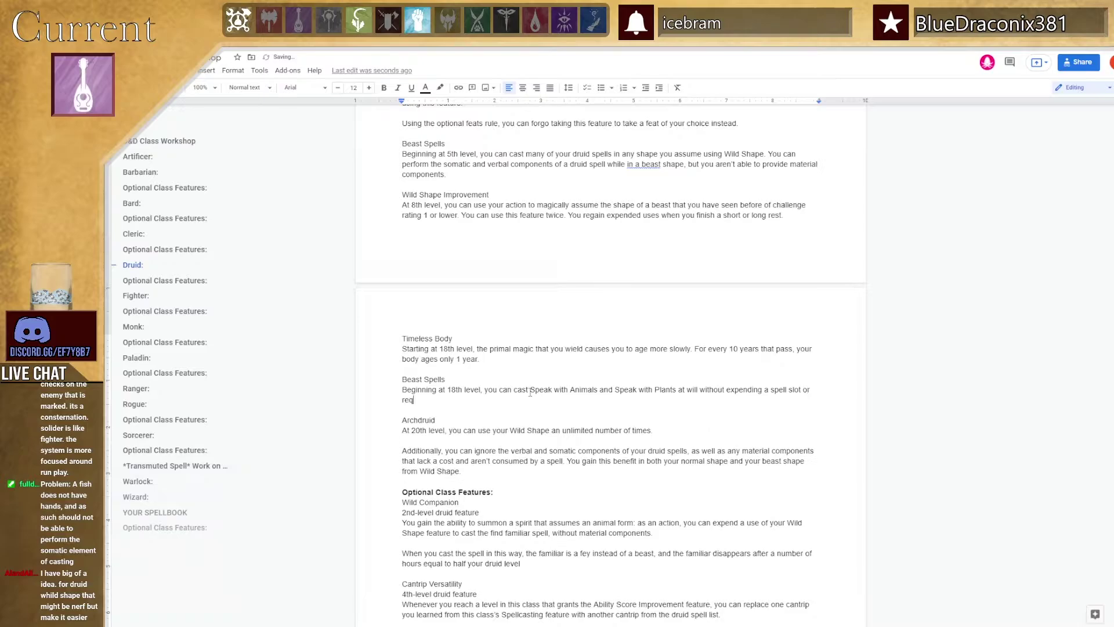
text(uiring any components.)
Rename the 18th-level Beast Spells heading after Timeless Body to "One with Nature".
drag(445, 380, 404, 380)
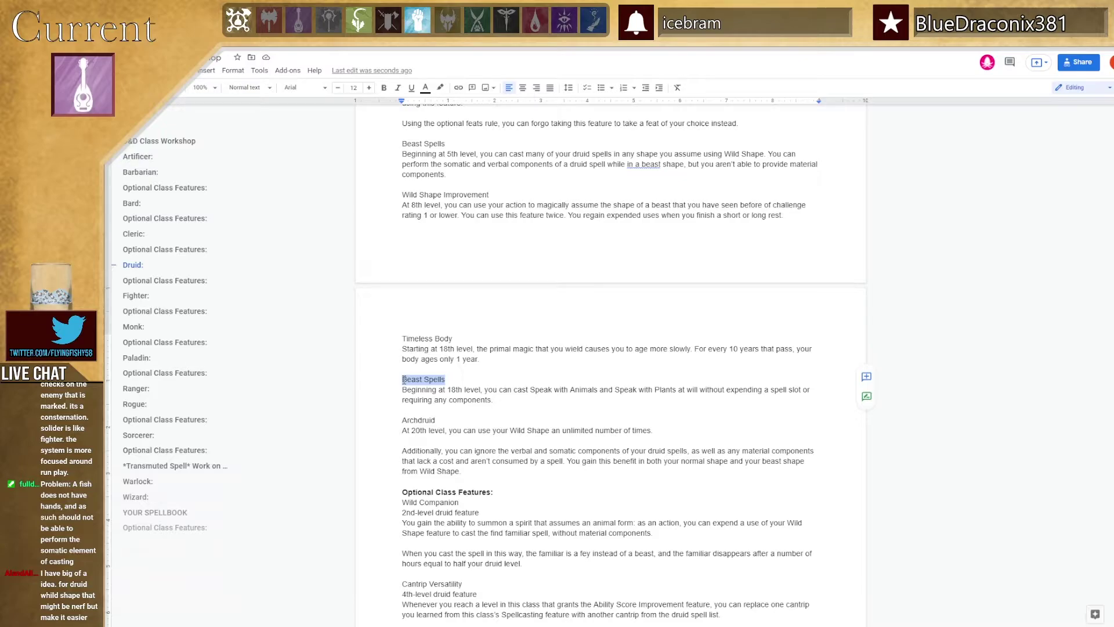
text(One with )
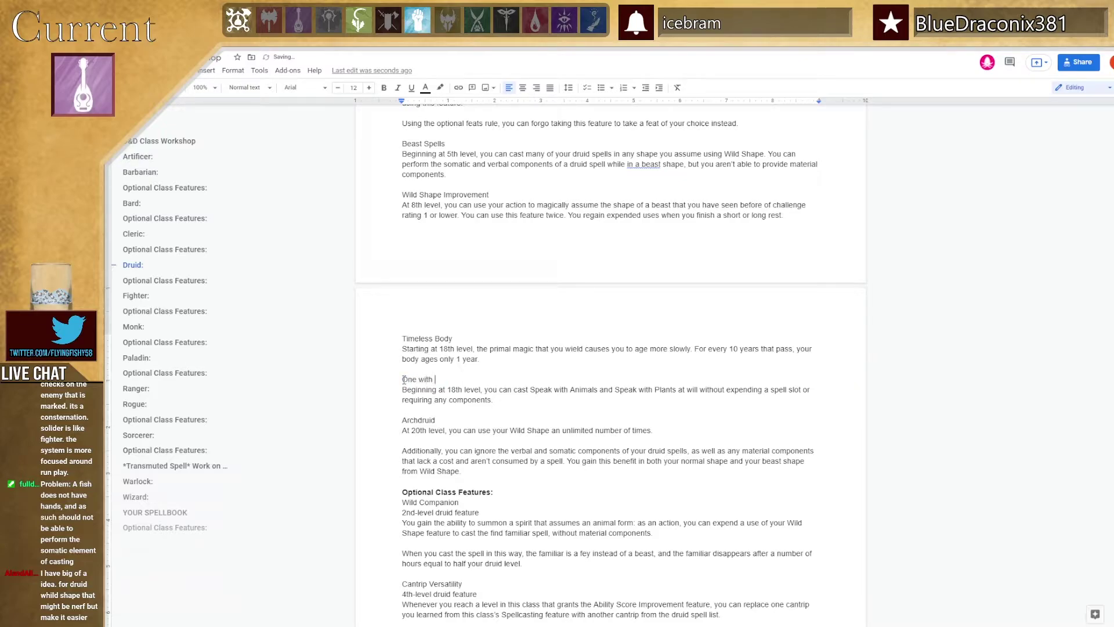
text(nature)
key(BackSpace)
key(BackSpace)
key(BackSpace)
key(BackSpace)
key(BackSpace)
key(BackSpace)
text(Nature)
Look through the Rogue features from Cunning Action through Elusive.
click(144, 404)
scroll(522, 426, down, 10)
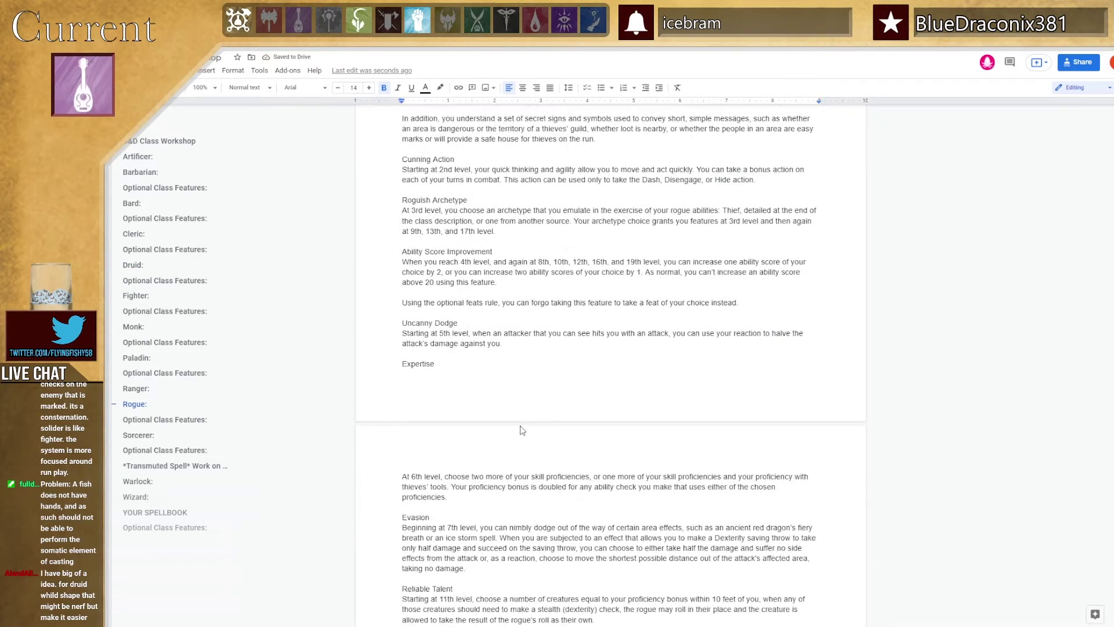
scroll(521, 430, down, 4)
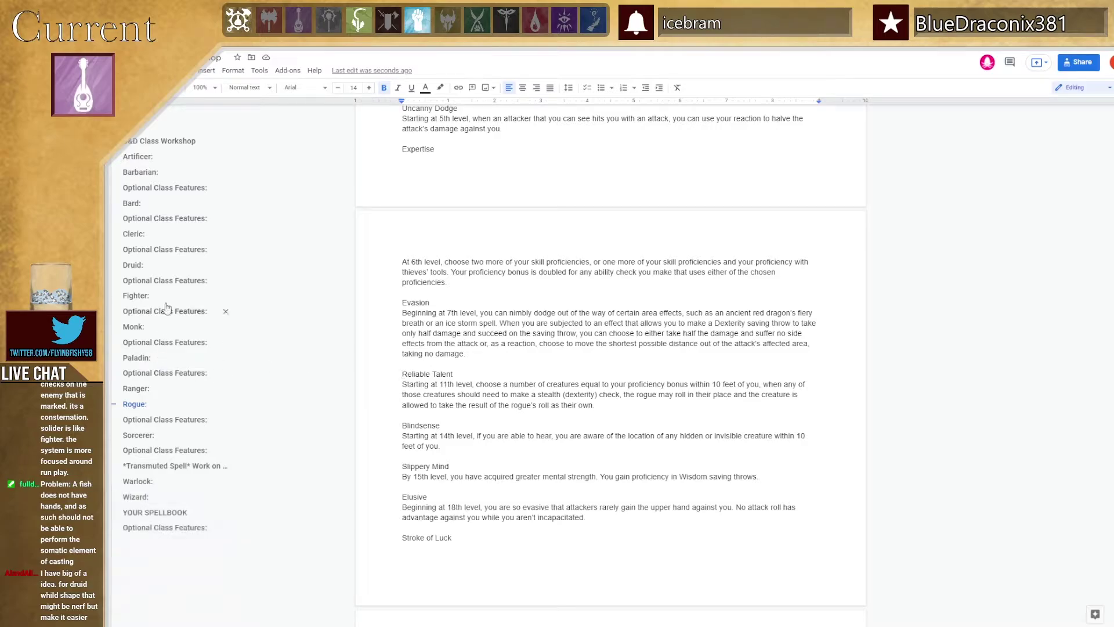
Change the Druid's 2nd-level Wild Shape description to use a "Bonus Action" instead of an action.
click(138, 265)
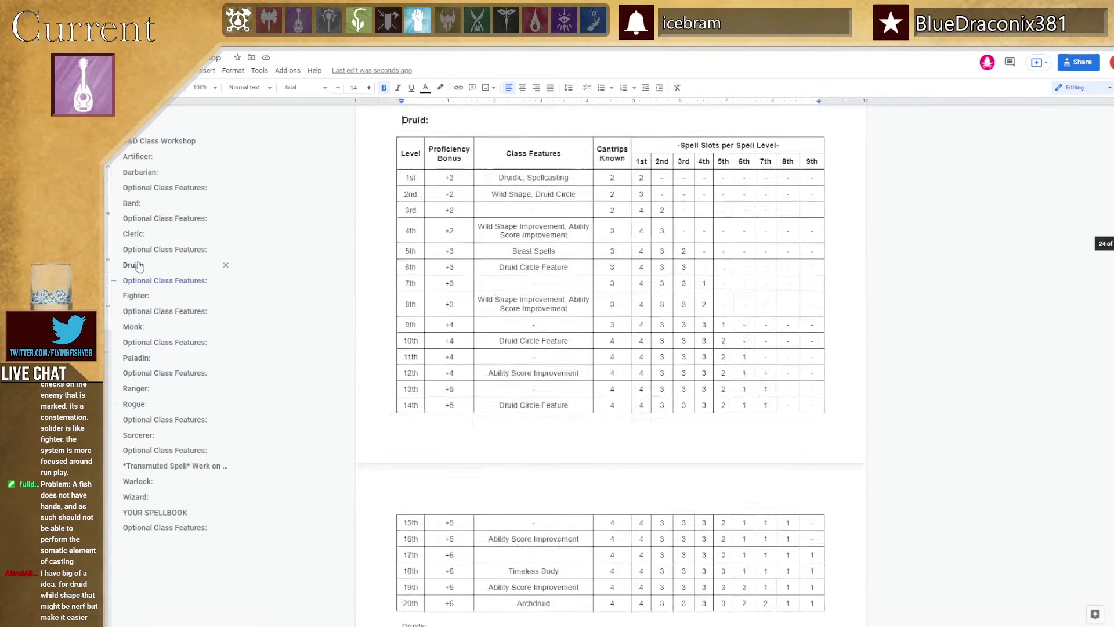
scroll(550, 445, down, 5)
scroll(550, 445, down, 10)
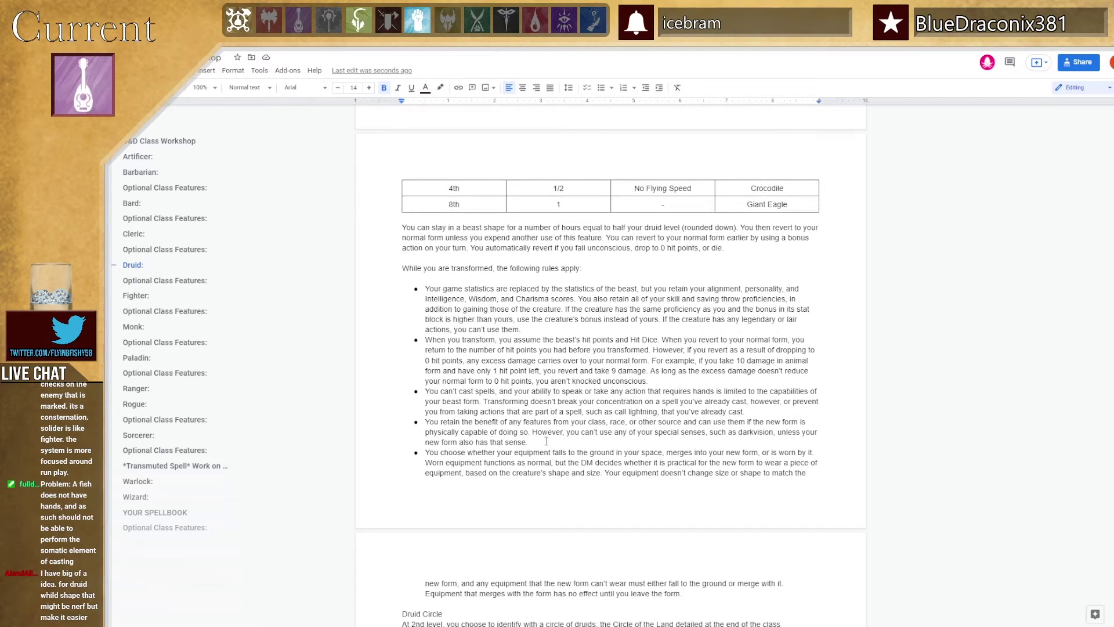
scroll(547, 442, down, 2)
scroll(773, 229, up, 1)
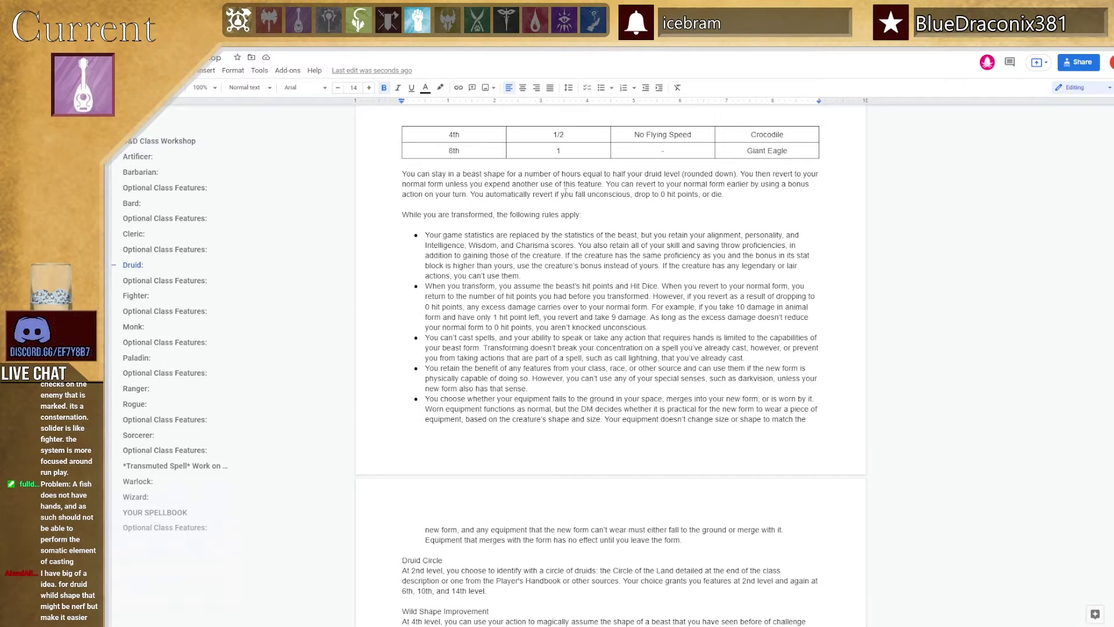
scroll(536, 294, up, 5)
scroll(536, 293, up, 1)
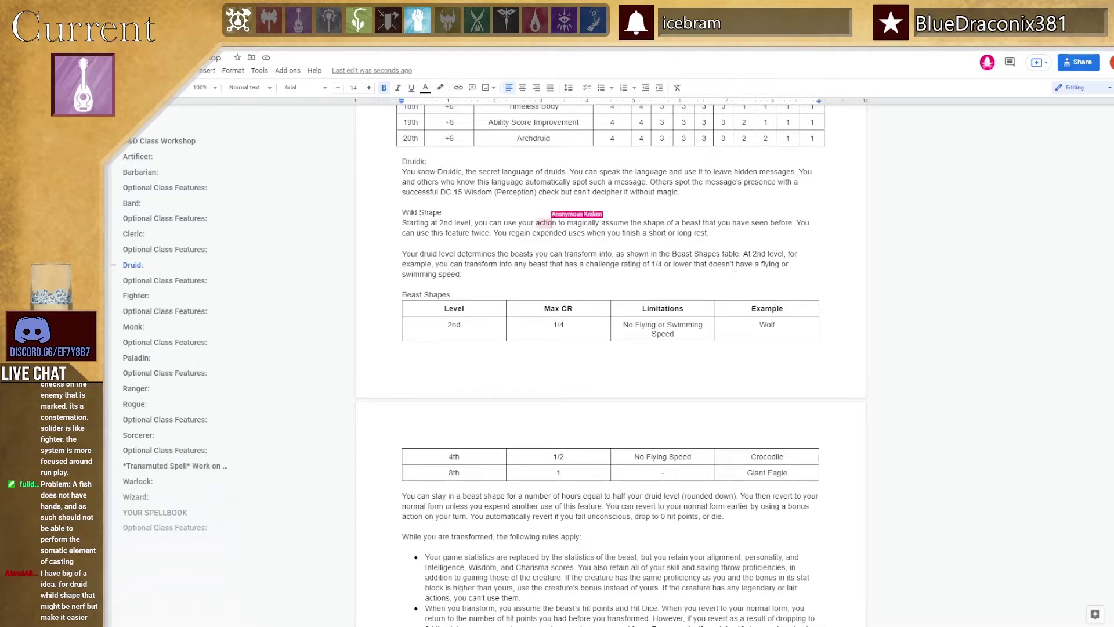
click(537, 227)
text(Bonus)
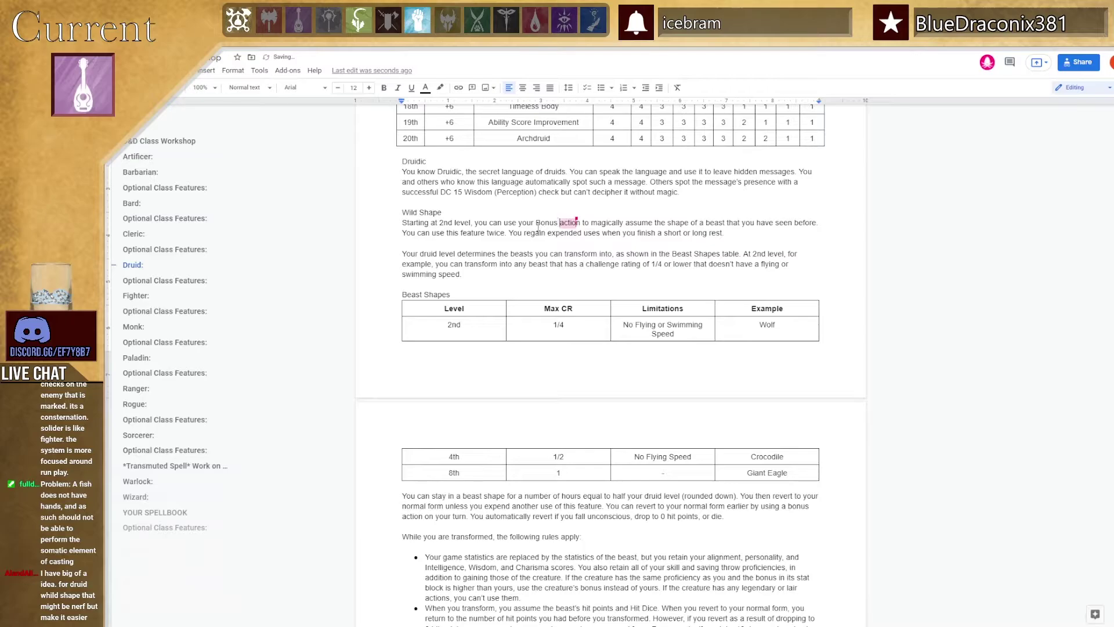
key(Delete)
text(A)
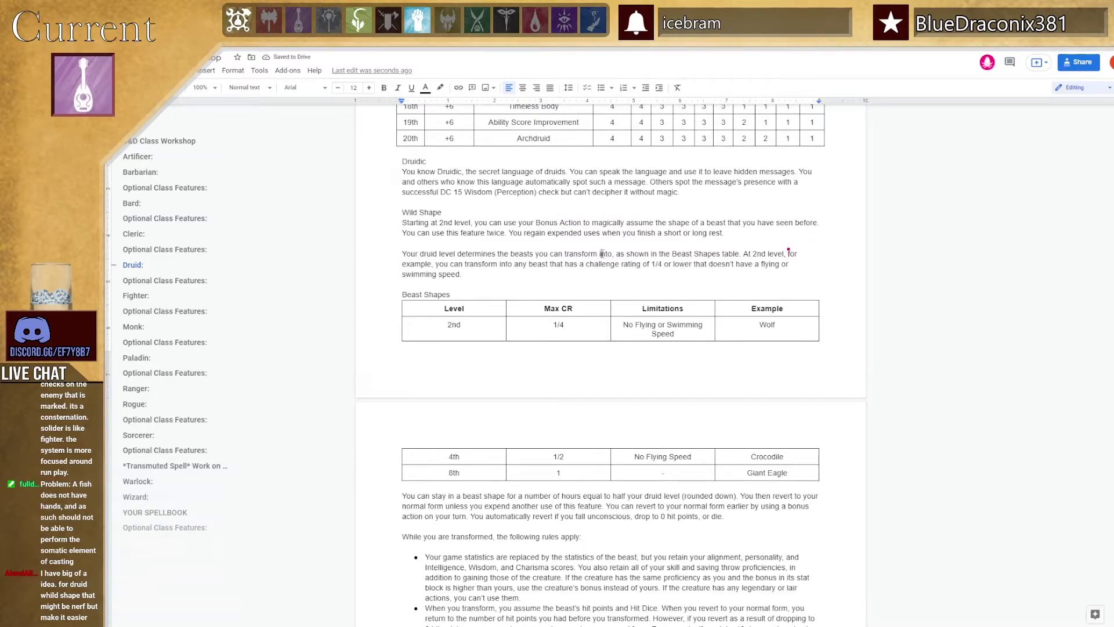
Review the Druid section from the class table and Wild Shape rules through One with Nature, Archdruid and the optional class features.
scroll(619, 266, down, 2)
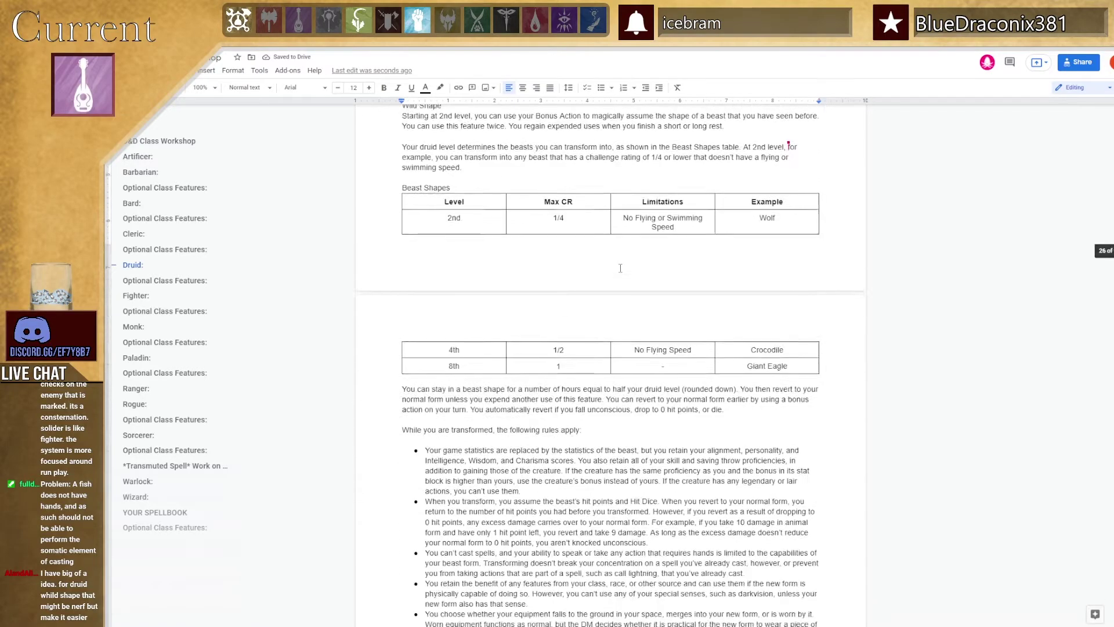
scroll(621, 291, up, 4)
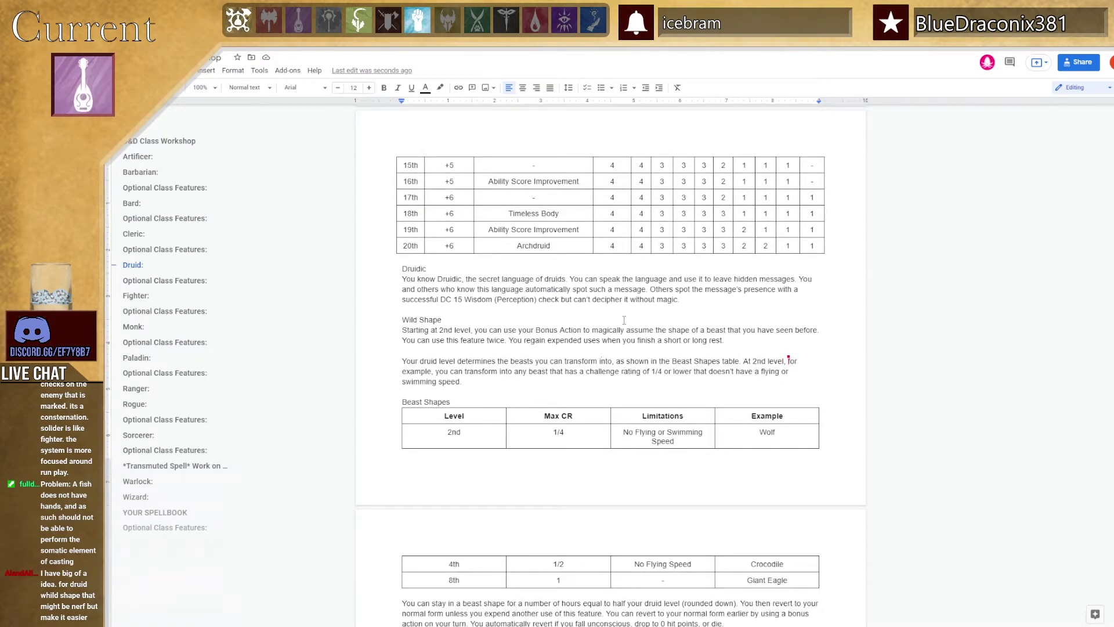
scroll(623, 320, up, 1)
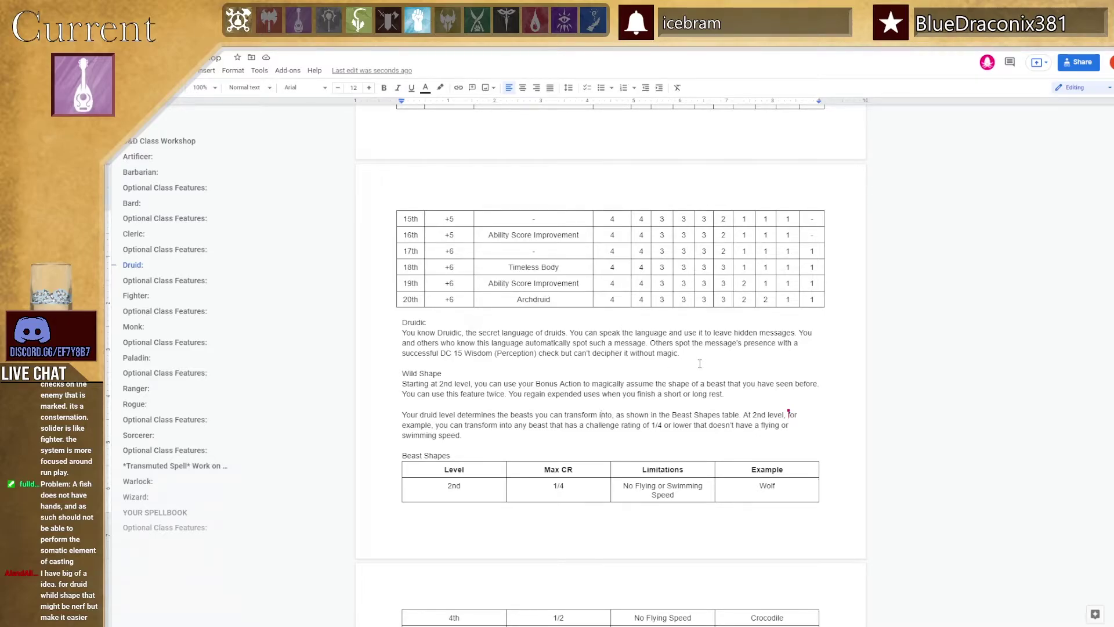
scroll(699, 363, down, 2)
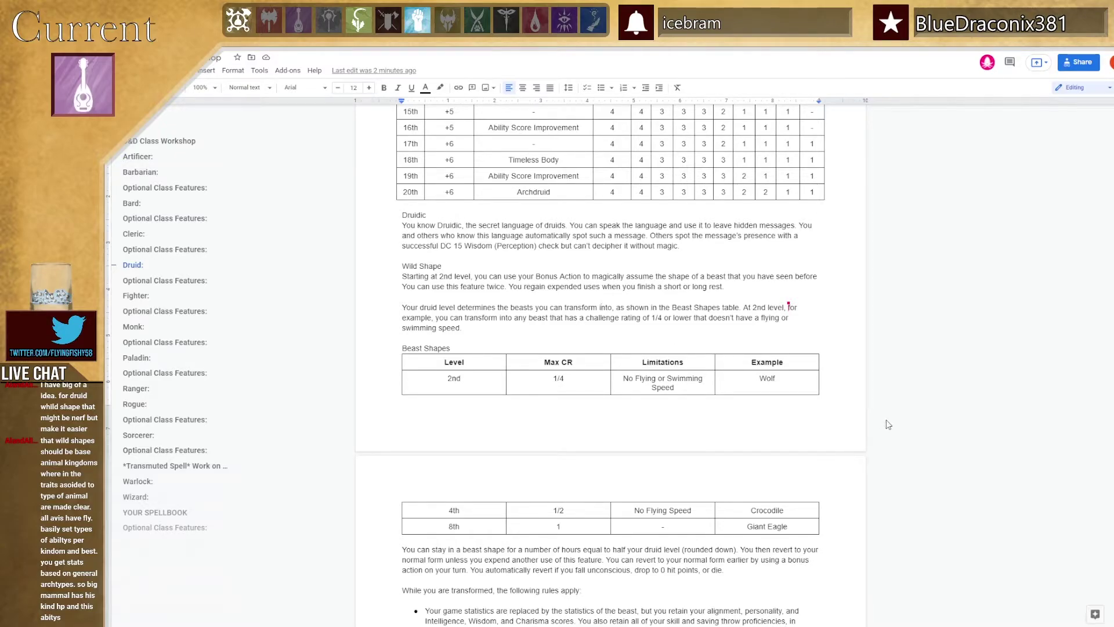
scroll(891, 423, up, 1)
scroll(892, 423, up, 1)
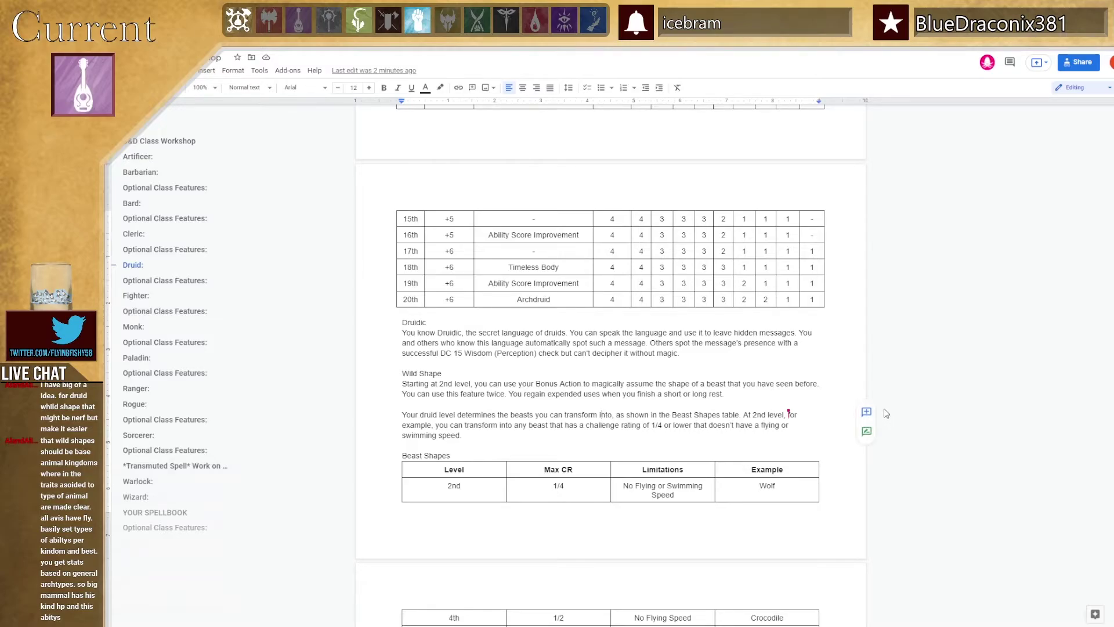
scroll(887, 413, down, 15)
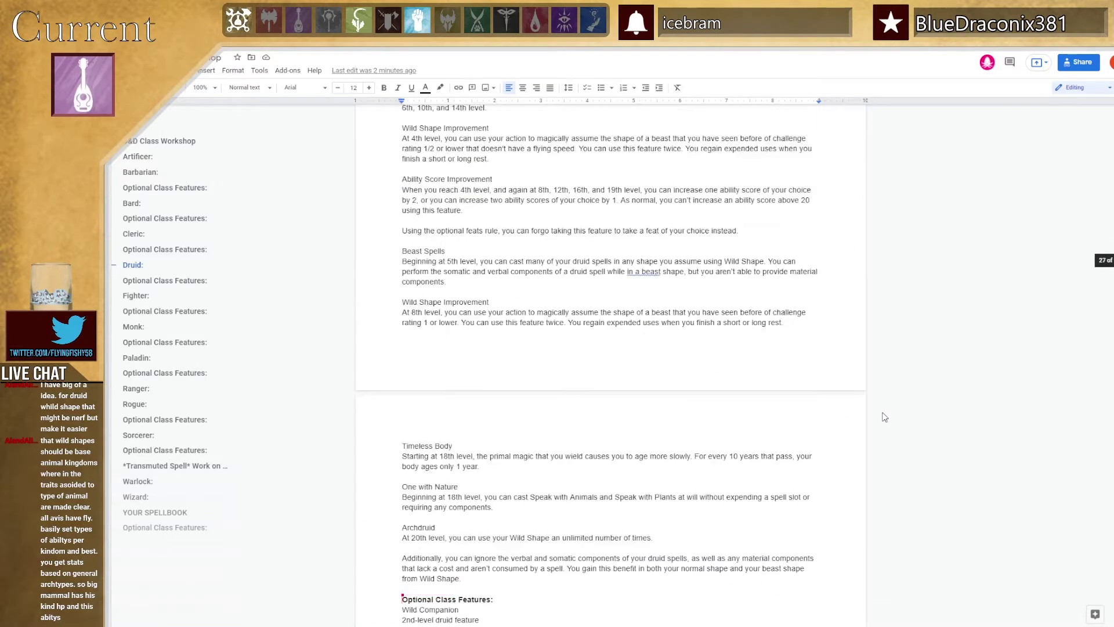
scroll(884, 417, down, 1)
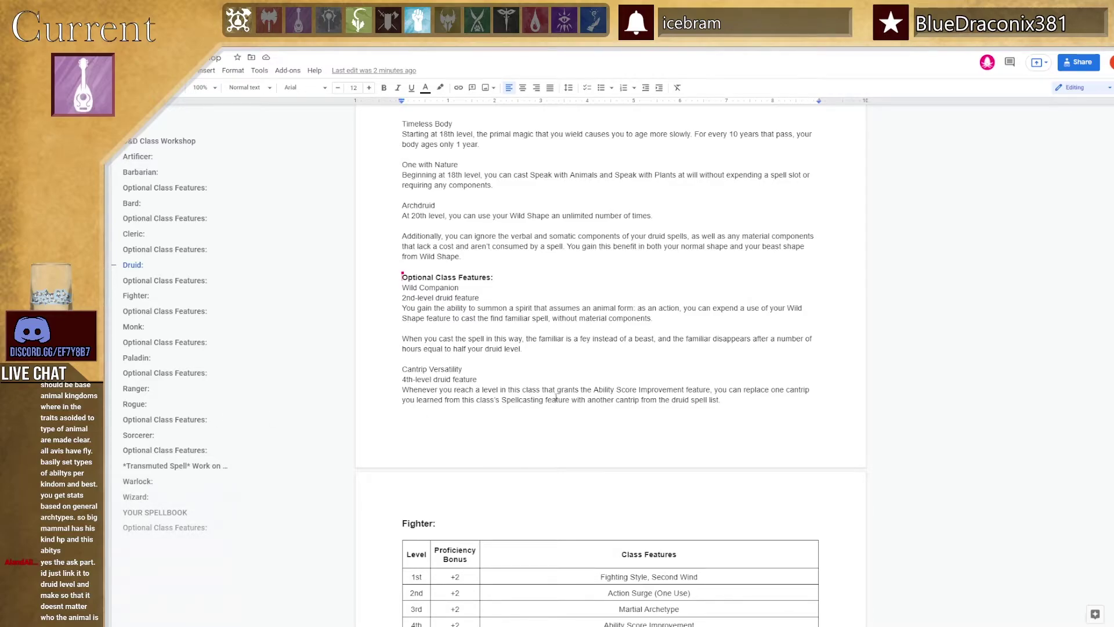
scroll(556, 398, up, 15)
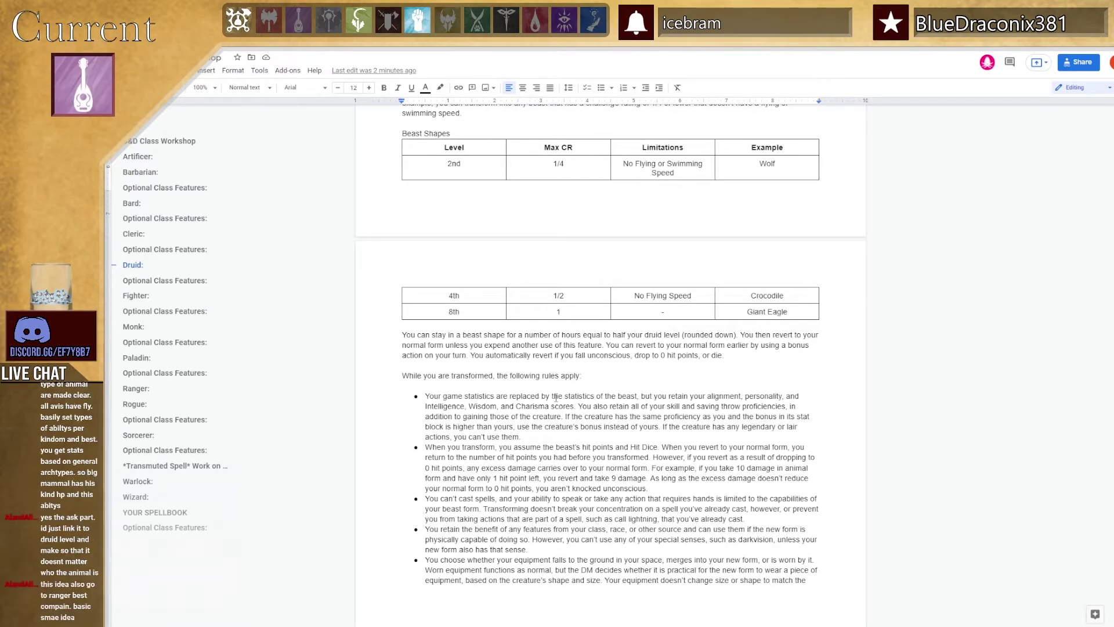
scroll(556, 398, up, 3)
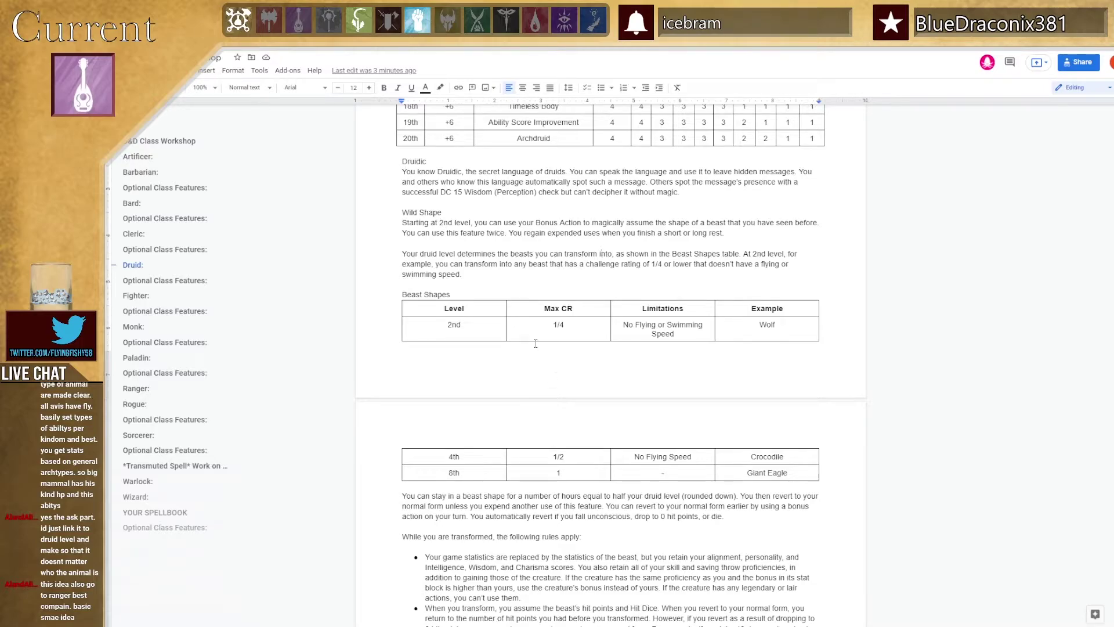
scroll(485, 298, up, 1)
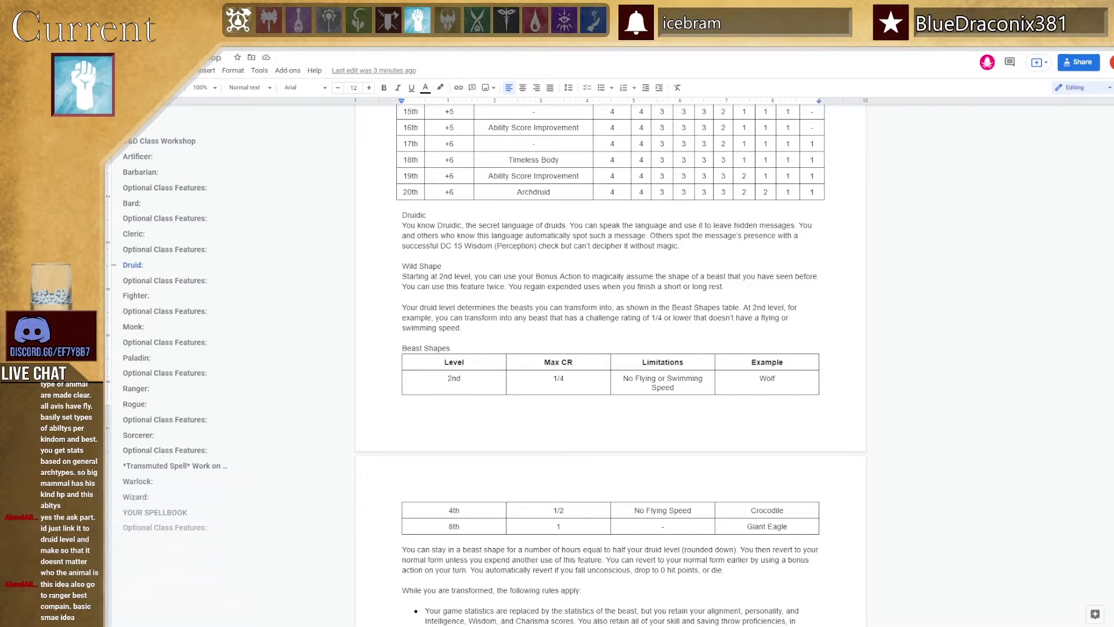
Read the Monk section from the class table through Unarmored Defense, Martial Arts and Ki.
click(133, 326)
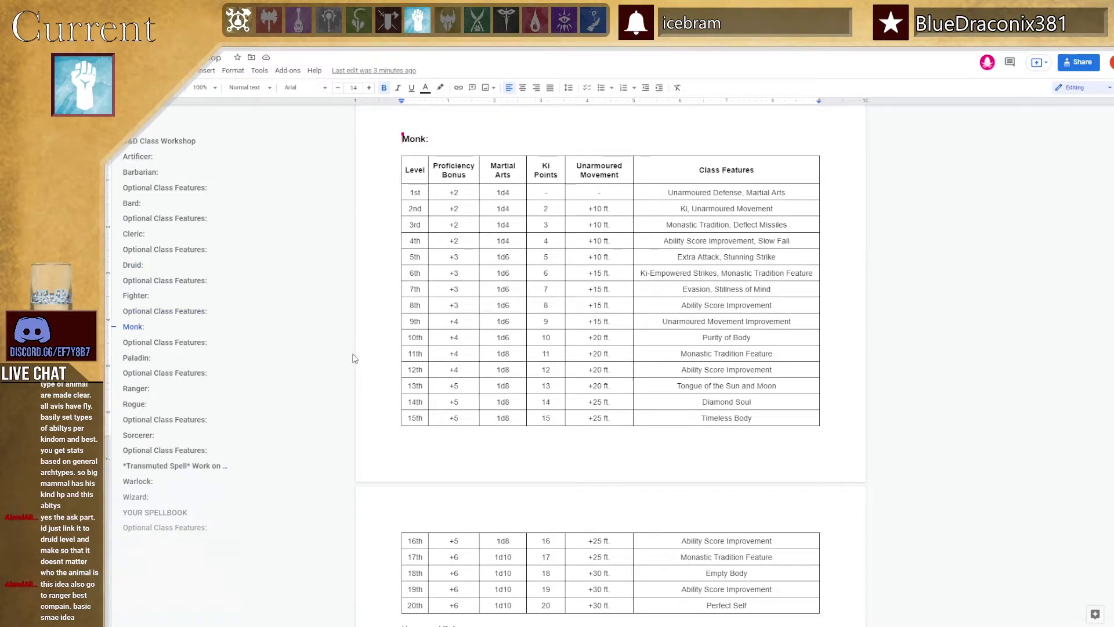
scroll(352, 359, down, 5)
scroll(351, 359, down, 4)
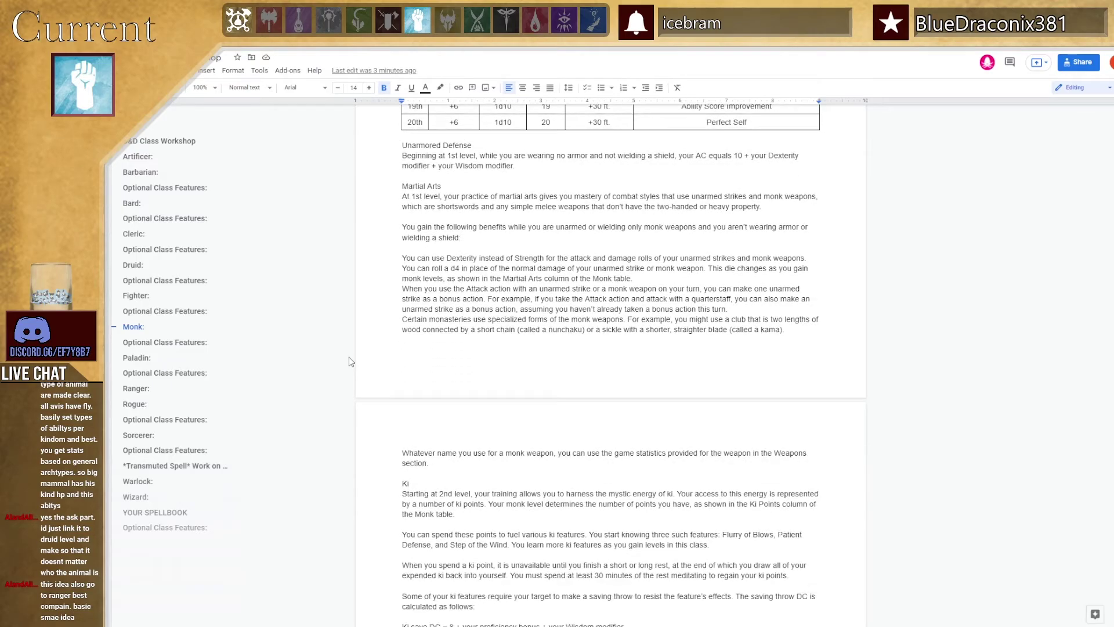
scroll(351, 361, up, 1)
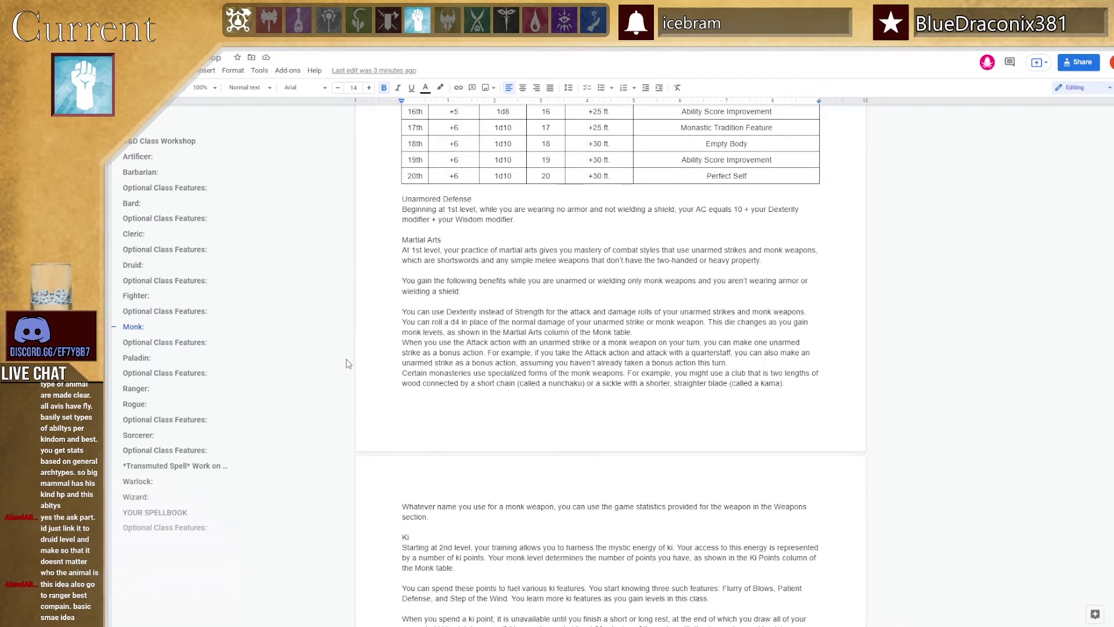
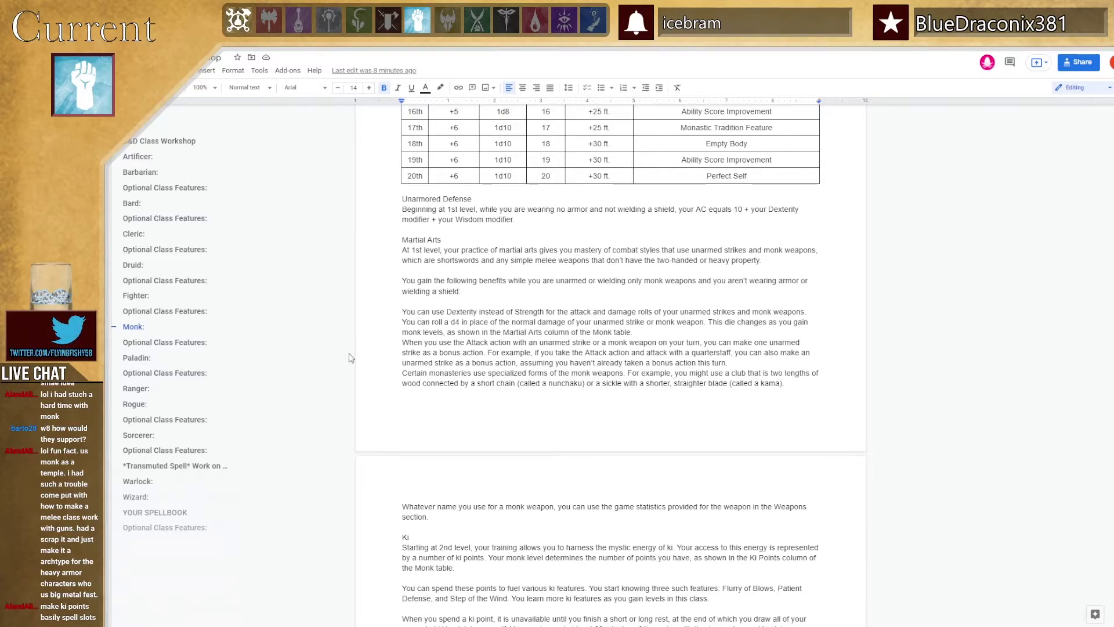
scroll(331, 329, down, 2)
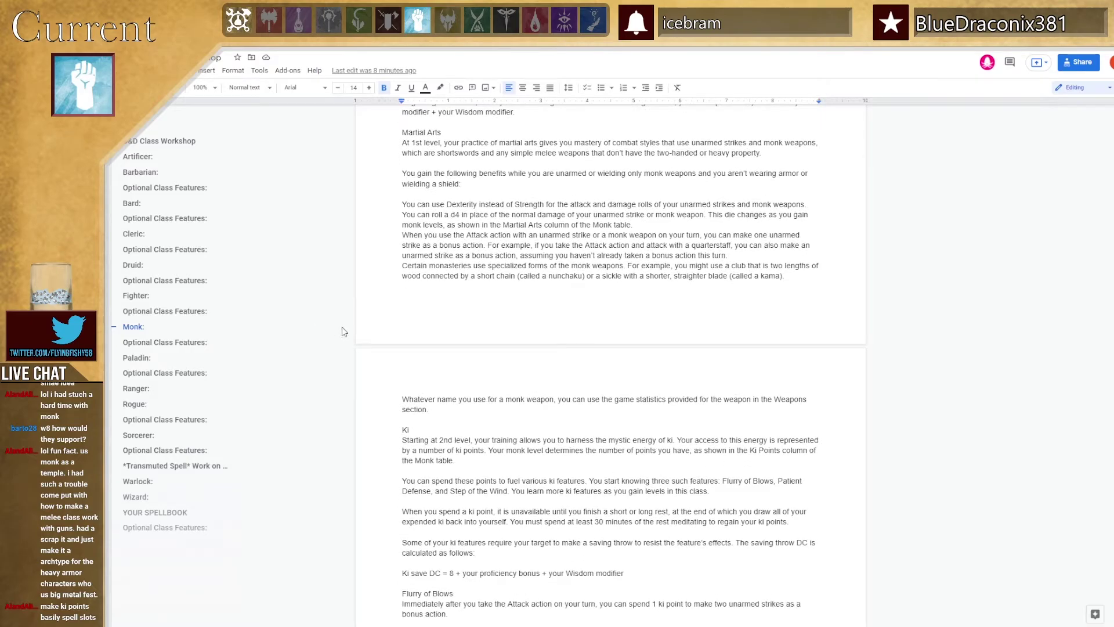
Compare the Monk's Martial Arts bonus-action wording with Flurry of Blows and the other ki features, and review the Monk class table.
scroll(348, 325, up, 1)
scroll(348, 325, up, 1)
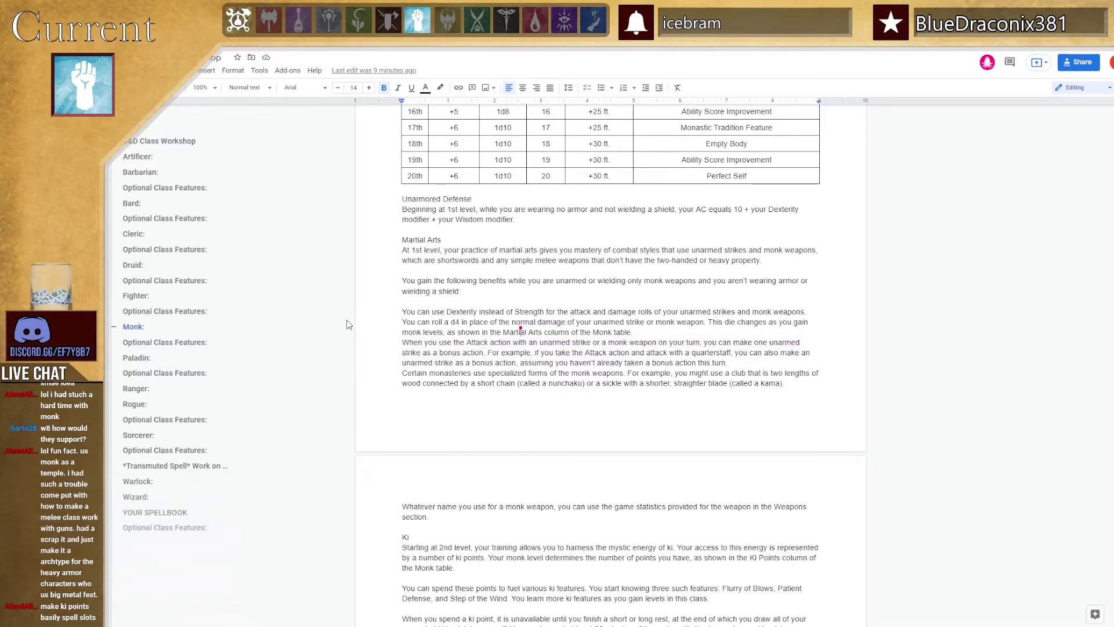
scroll(348, 378, down, 8)
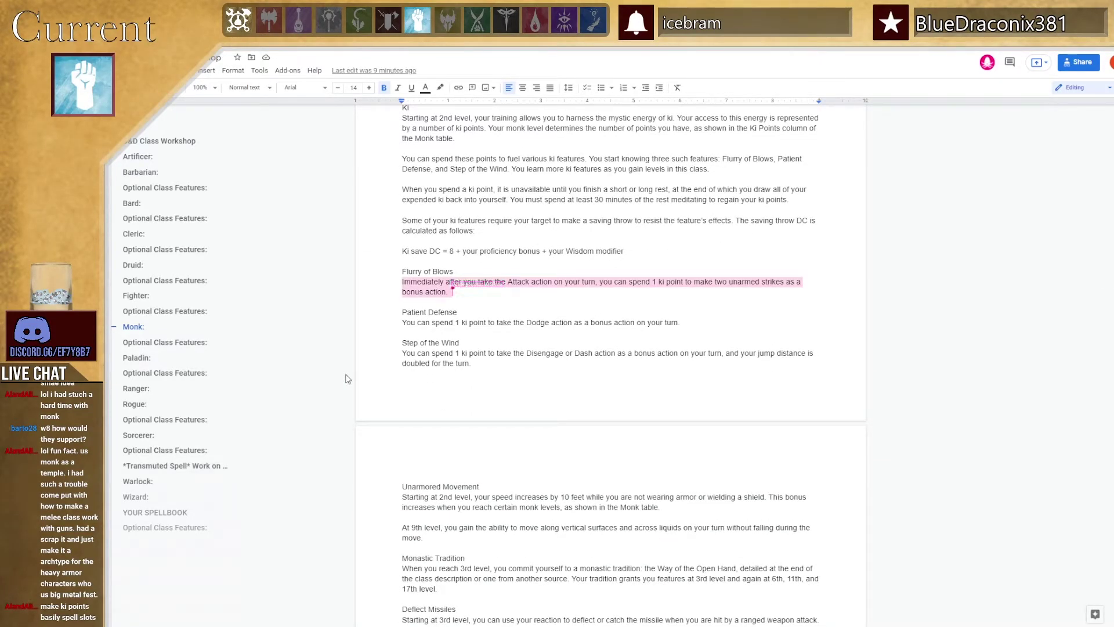
scroll(347, 378, up, 2)
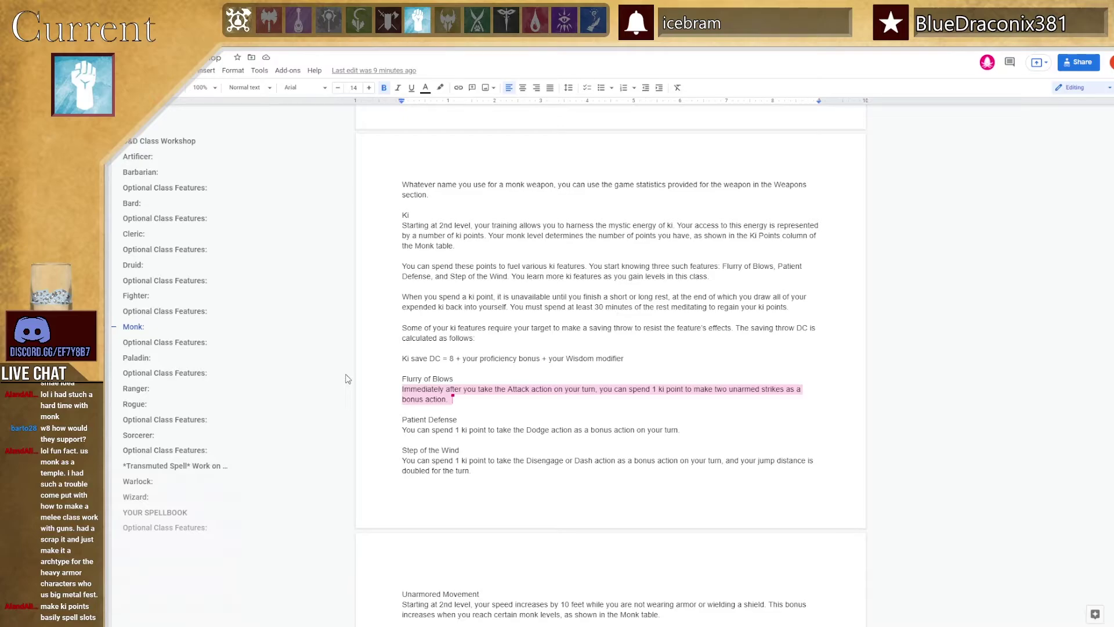
scroll(348, 378, up, 10)
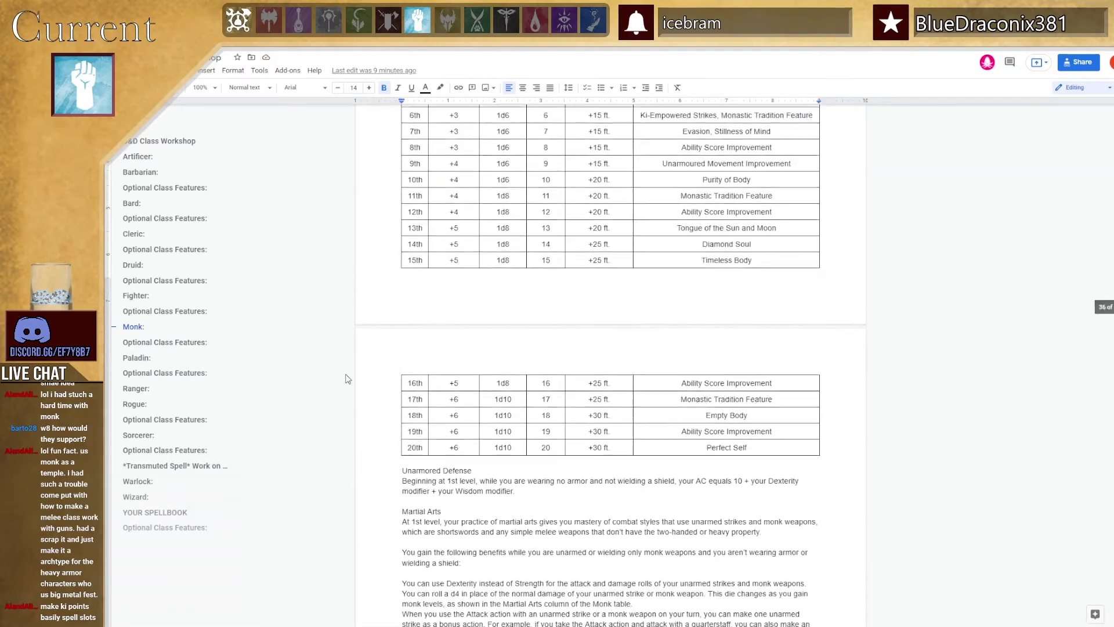
scroll(347, 379, up, 2)
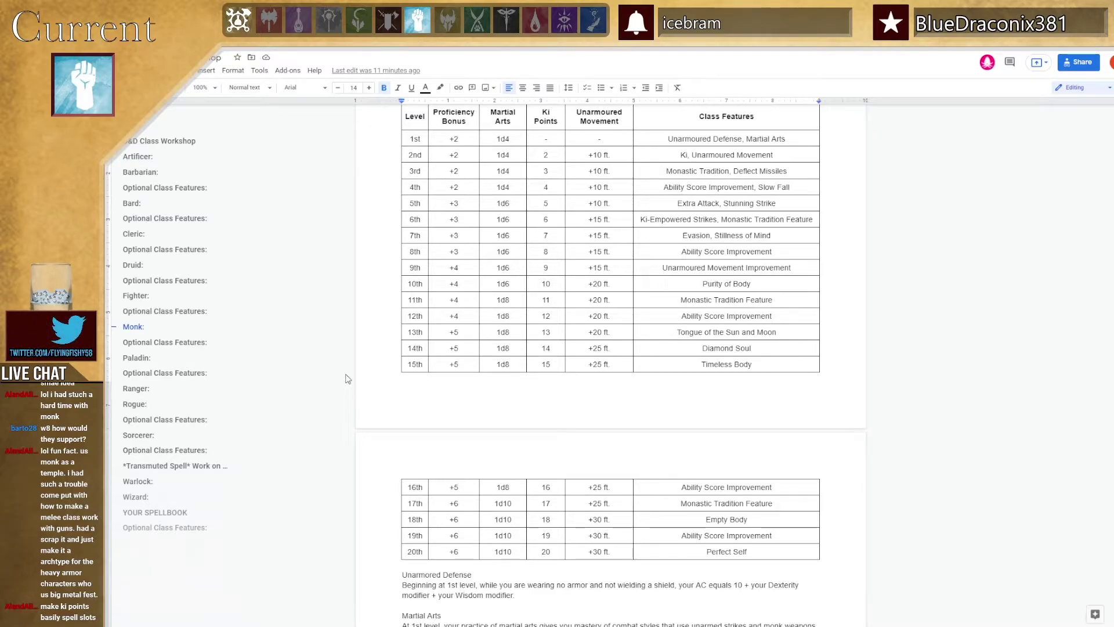
scroll(347, 380, down, 6)
scroll(347, 385, down, 1)
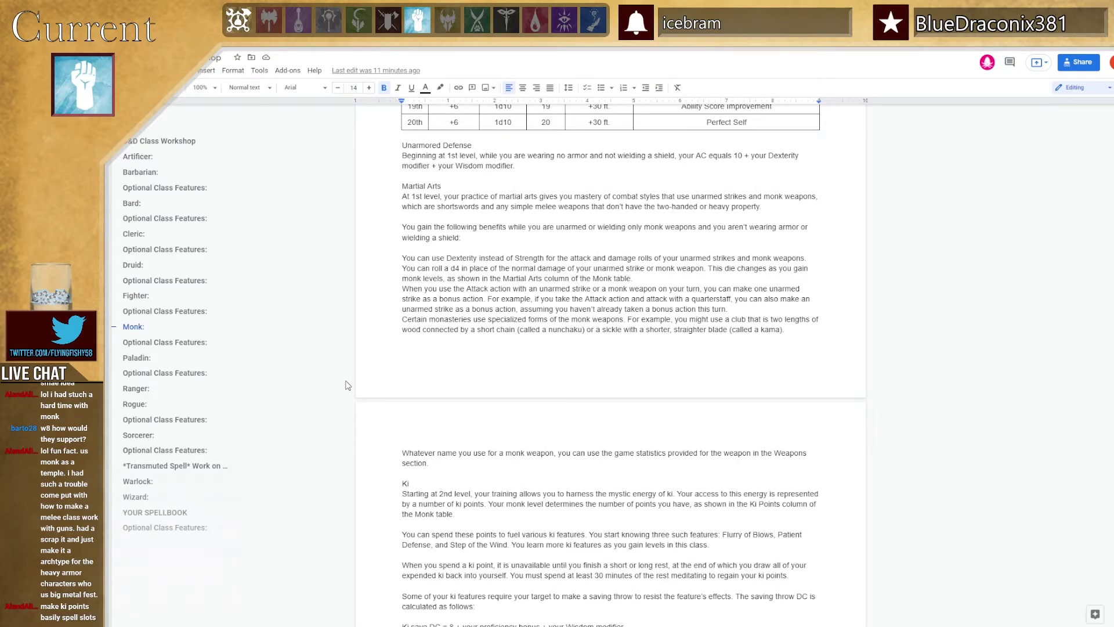
scroll(349, 384, down, 4)
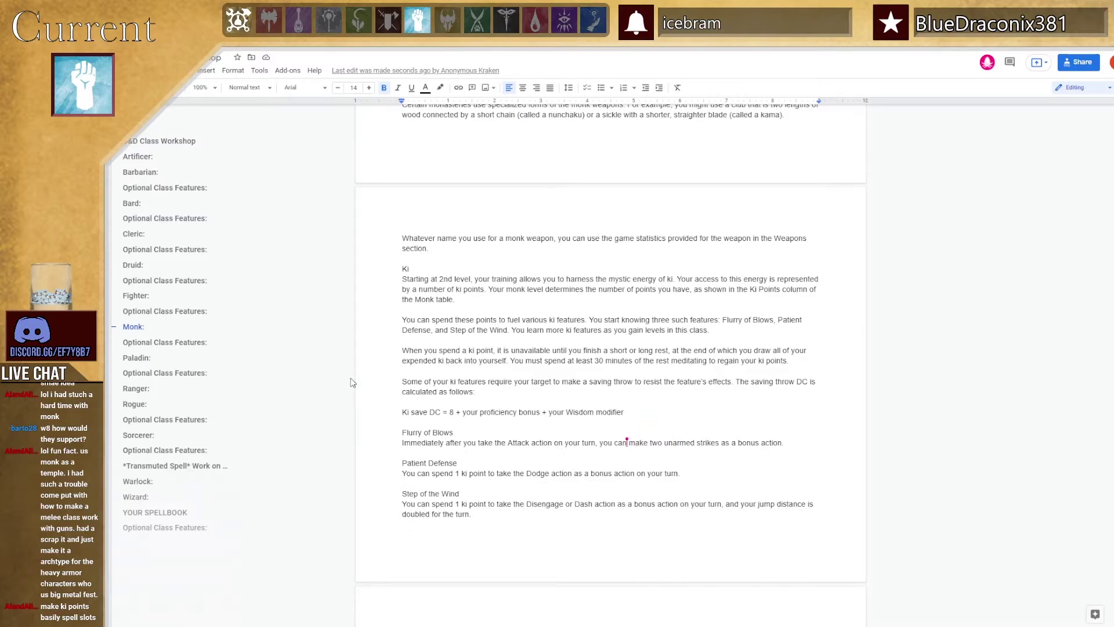
scroll(353, 378, up, 5)
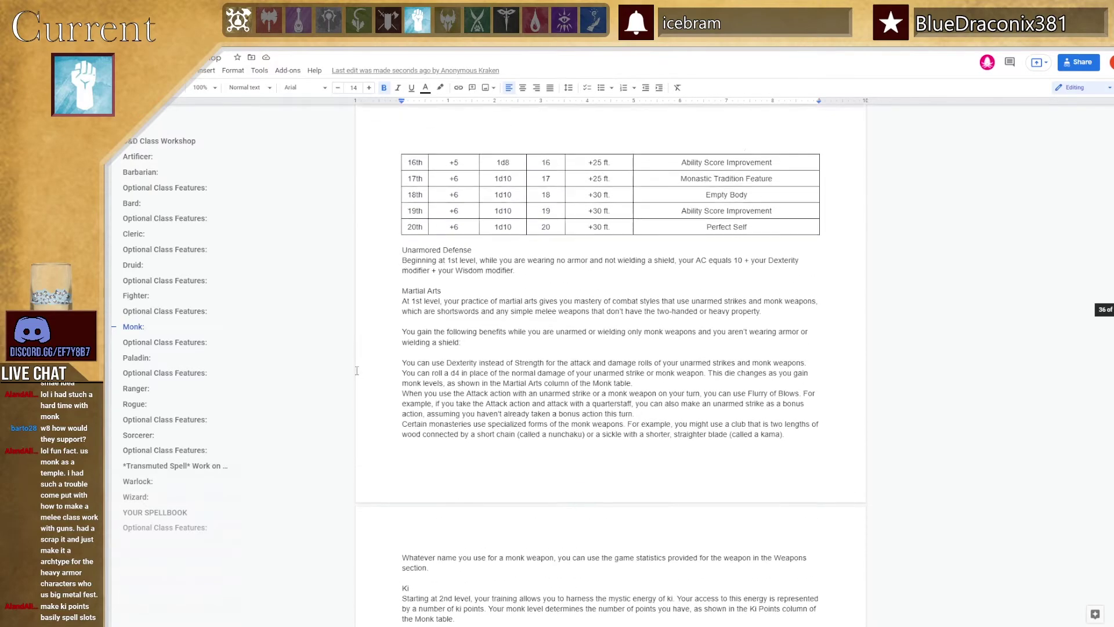
scroll(357, 370, down, 4)
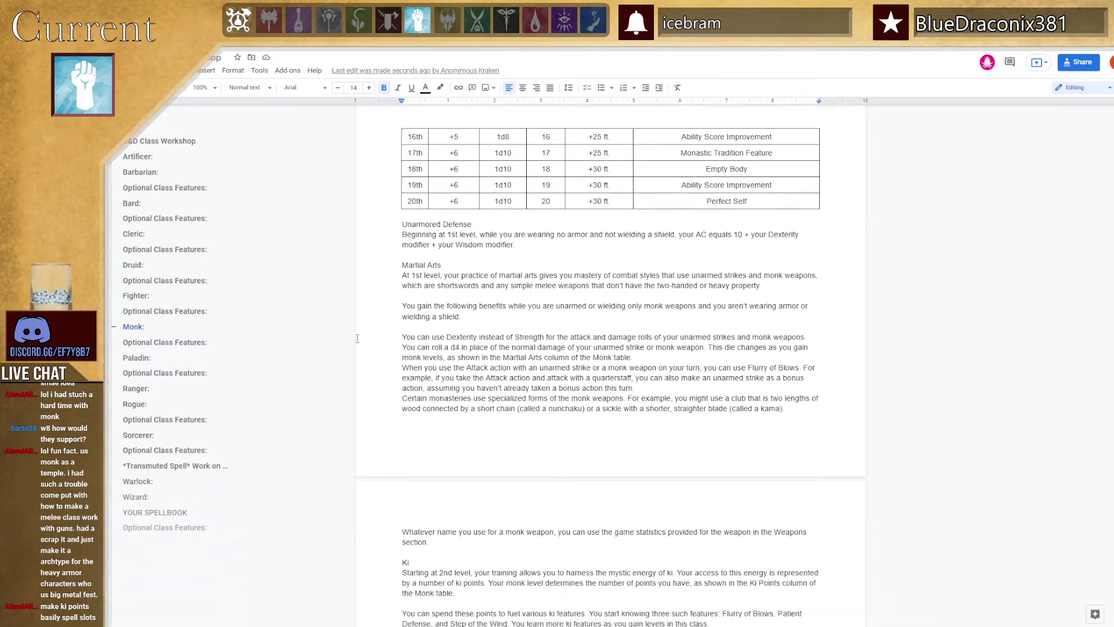
scroll(357, 345, down, 2)
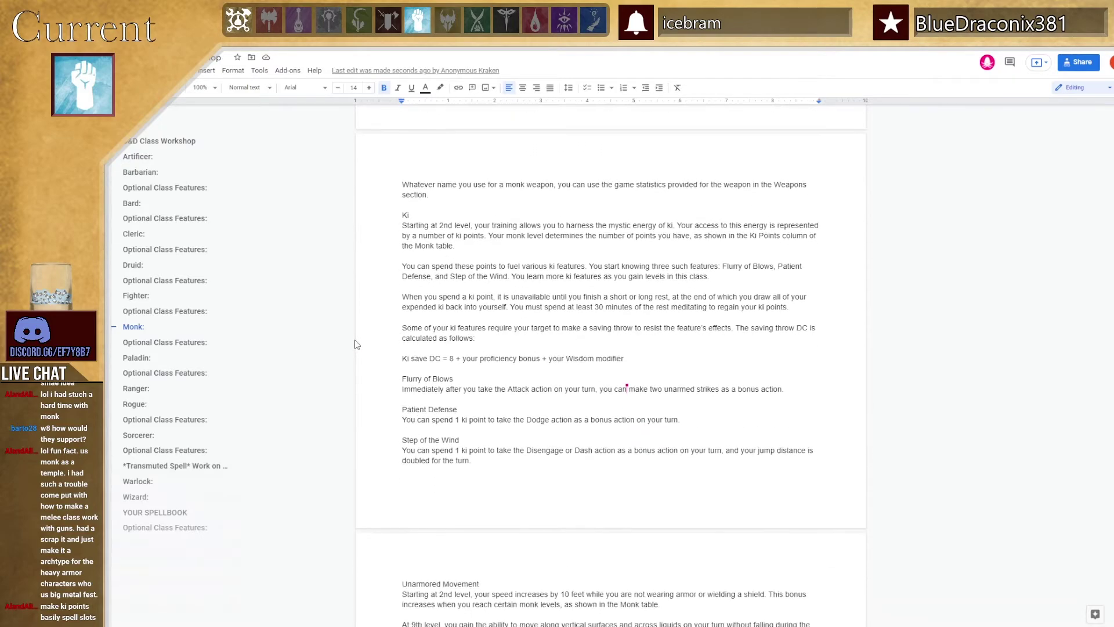